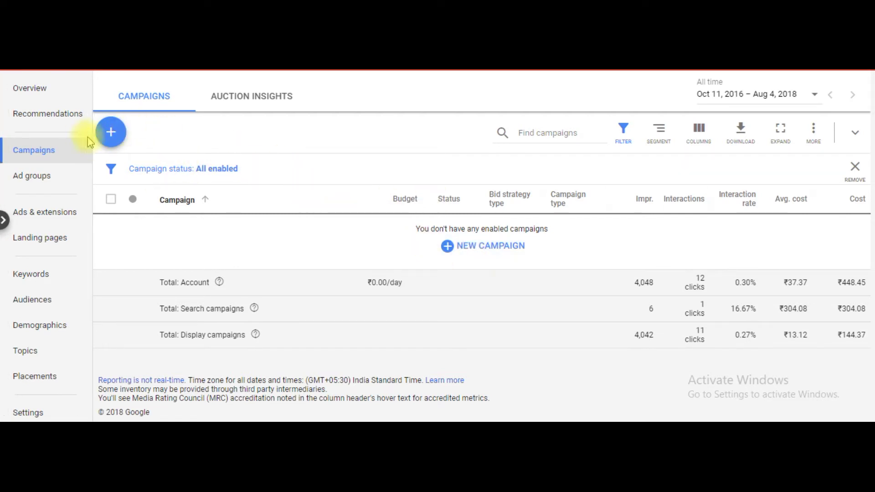
- Create a Search campaign with no goal guidance and proceed to its campaign settings
{"action": "left_click", "coordinate": [481, 252]}
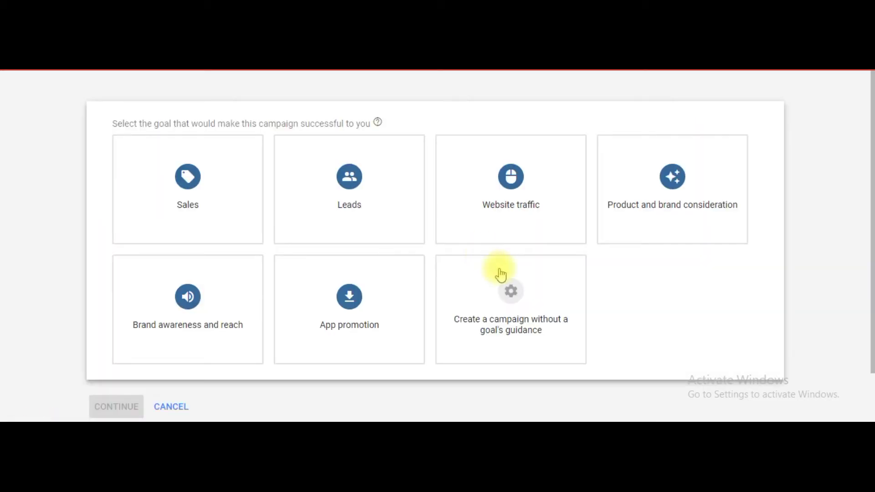
{"action": "left_click", "coordinate": [520, 295]}
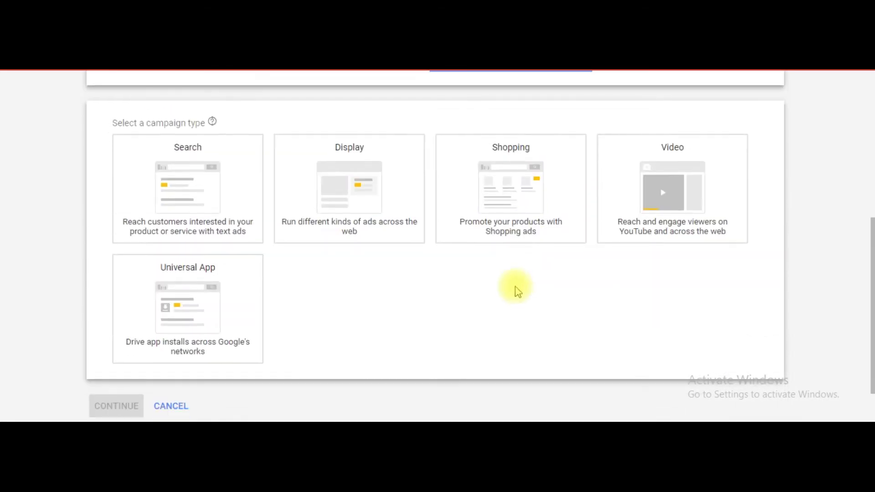
{"action": "left_click", "coordinate": [187, 181]}
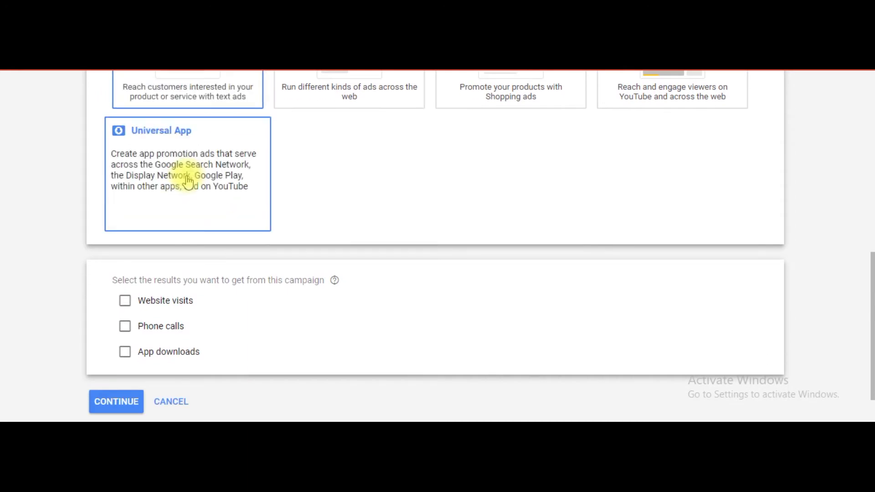
{"action": "left_click", "coordinate": [116, 402]}
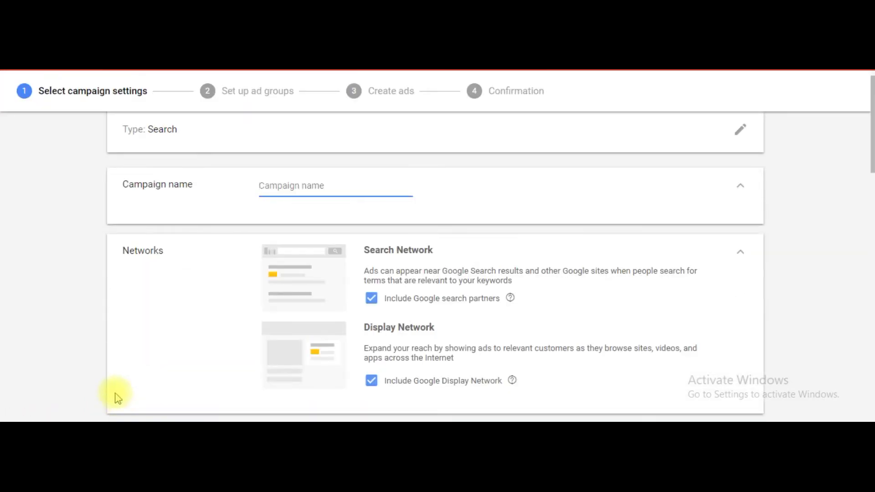
{"action": "left_click", "coordinate": [349, 186]}
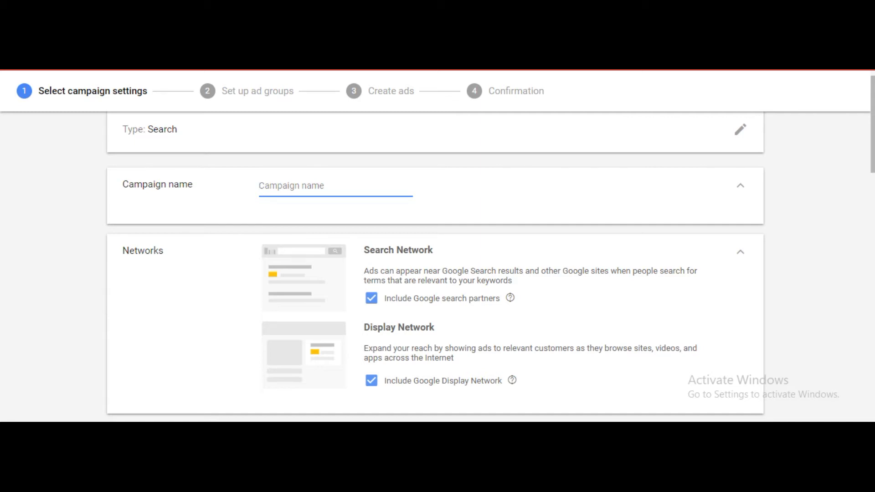
- Name the campaign DSA_waynewright and untick Include Google Display Network
{"action": "type", "text": "DSA_"}
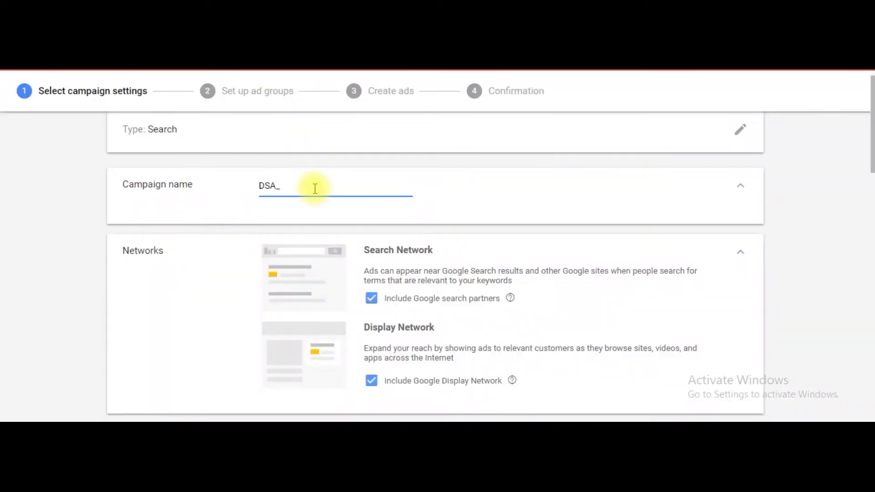
{"action": "type", "text": "waynewright"}
{"action": "scroll", "coordinate": [868, 146], "scroll_direction": "down", "scroll_amount": 1}
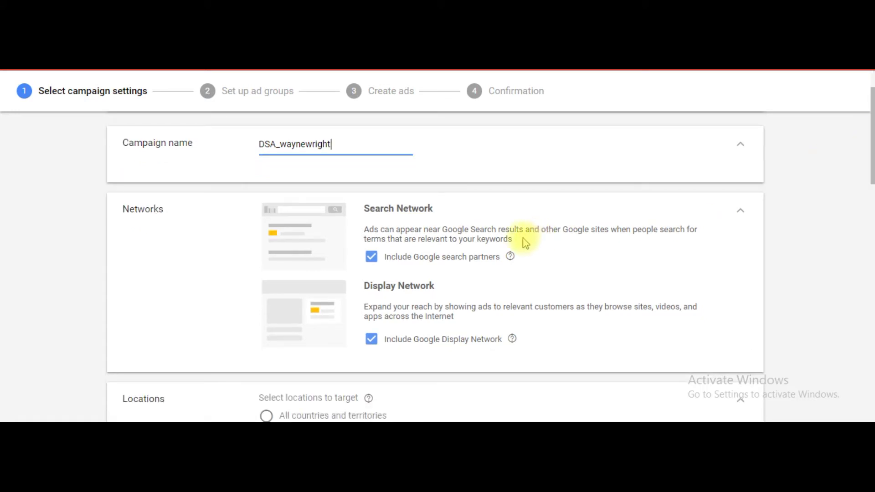
{"action": "left_click", "coordinate": [373, 342]}
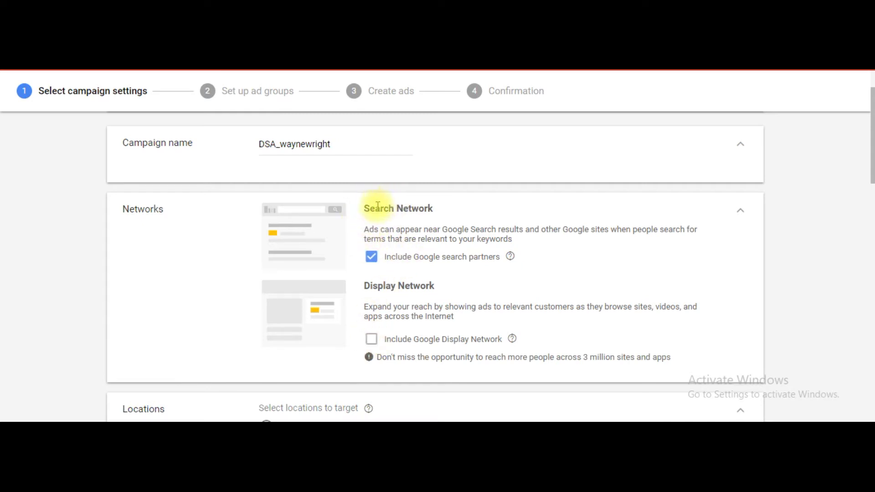
{"action": "left_click_drag", "start_coordinate": [870, 133], "coordinate": [870, 190]}
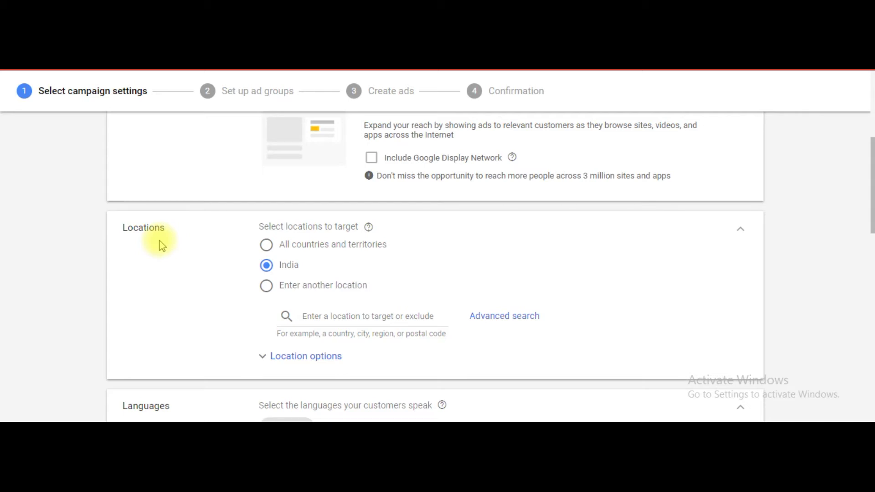
- Add Delhi, India as a targeted location
{"action": "left_click", "coordinate": [396, 316]}
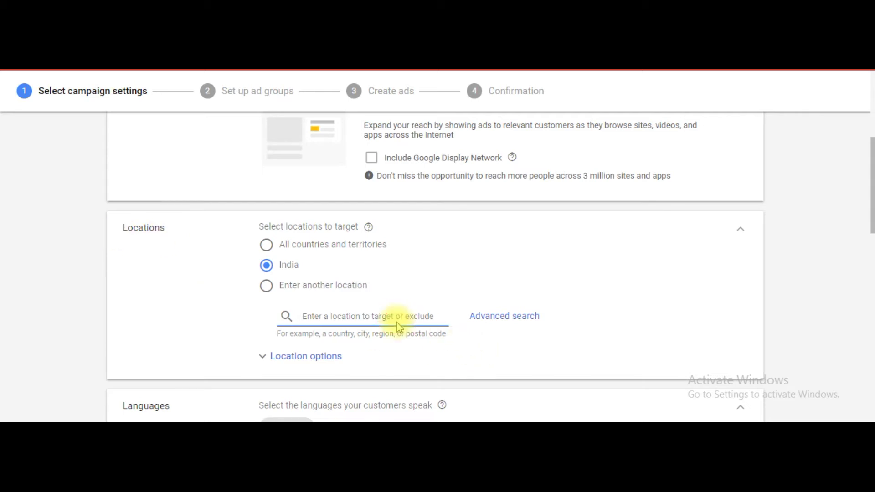
{"action": "type", "text": "delhi"}
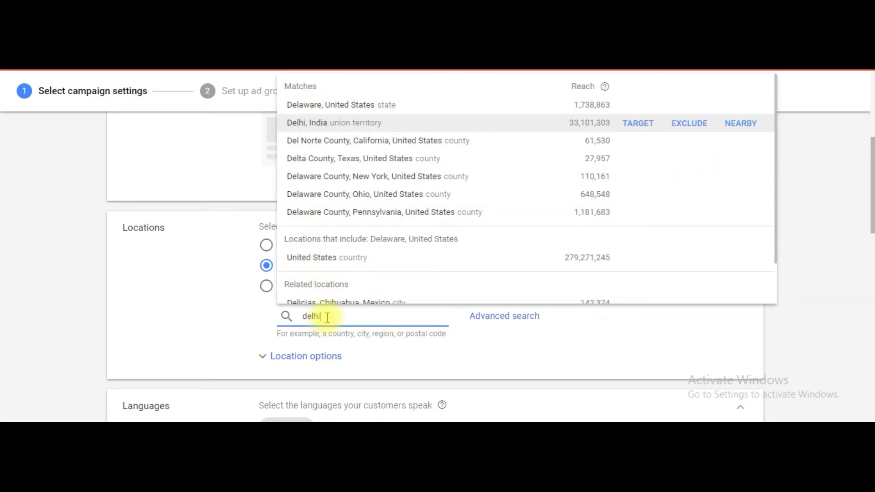
{"action": "left_click_drag", "start_coordinate": [327, 318], "coordinate": [279, 317]}
{"action": "type", "text": "mumba"}
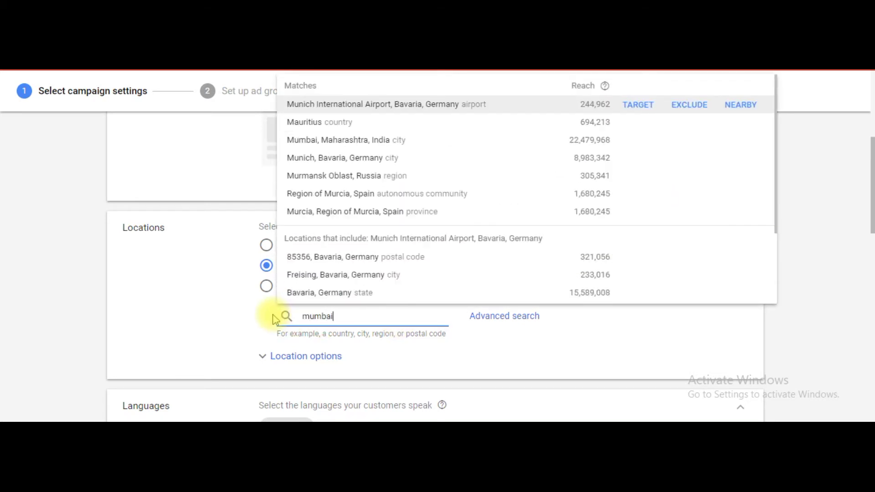
{"action": "type", "text": "i"}
{"action": "left_click", "coordinate": [364, 318]}
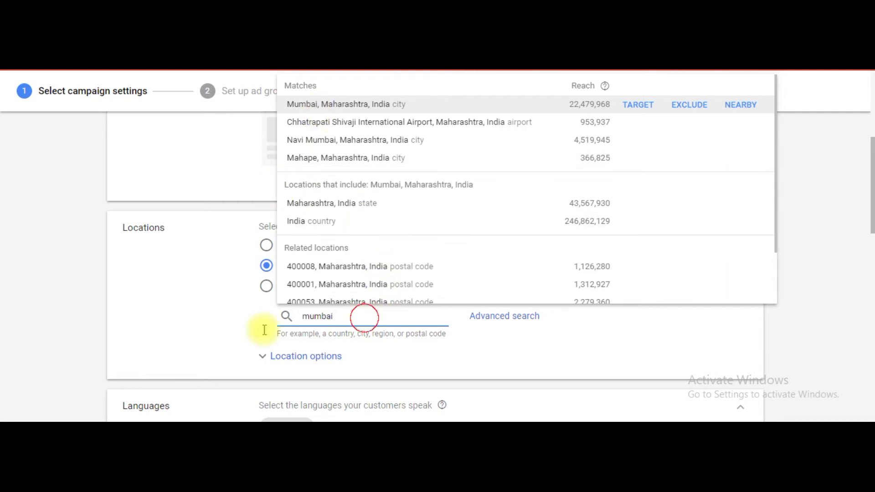
{"action": "left_click_drag", "start_coordinate": [314, 329], "coordinate": [251, 336]}
{"action": "key", "text": "BackSpace"}
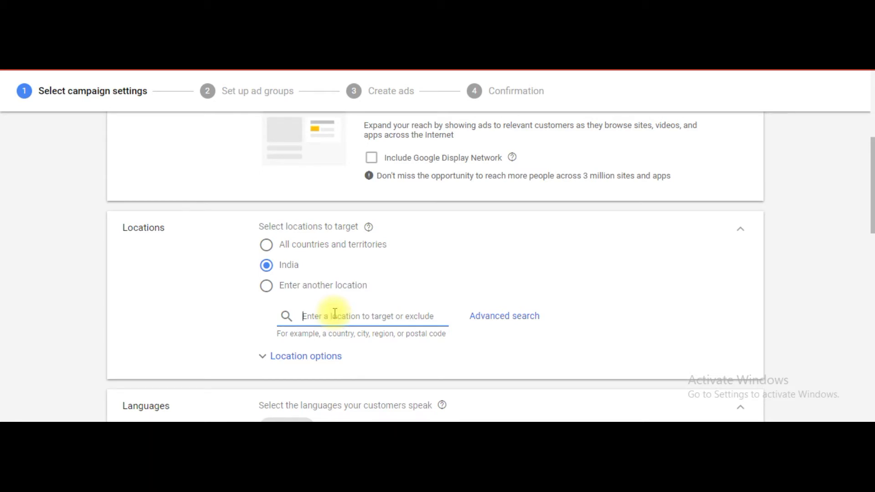
{"action": "type", "text": "Delhi"}
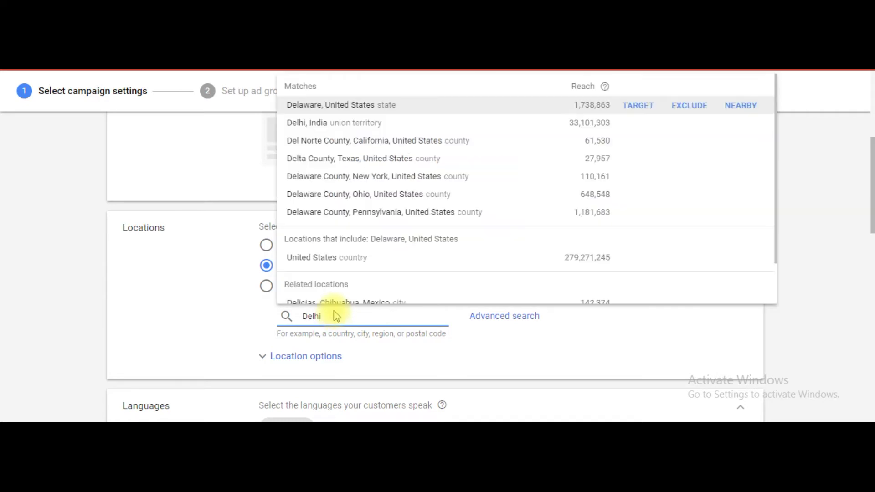
{"action": "left_click", "coordinate": [306, 105]}
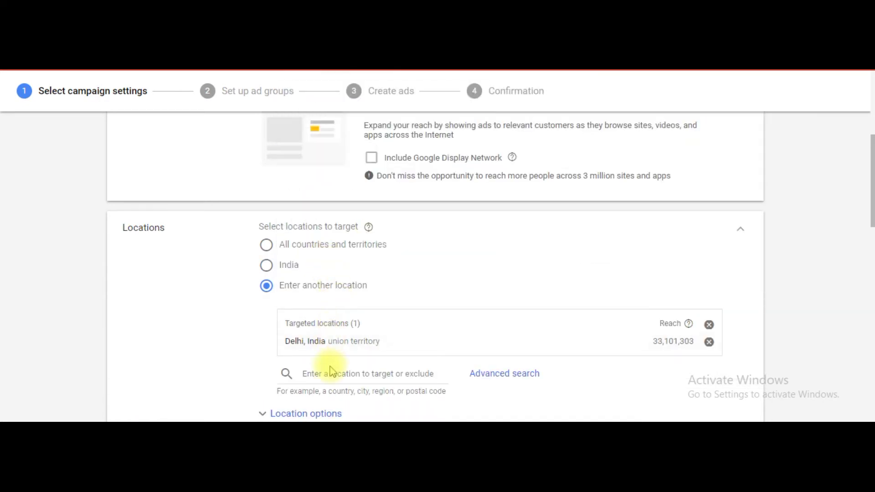
- Add Gurgaon, Haryana and Noida, Uttar Pradesh as further targeted locations
{"action": "type", "text": "guy"}
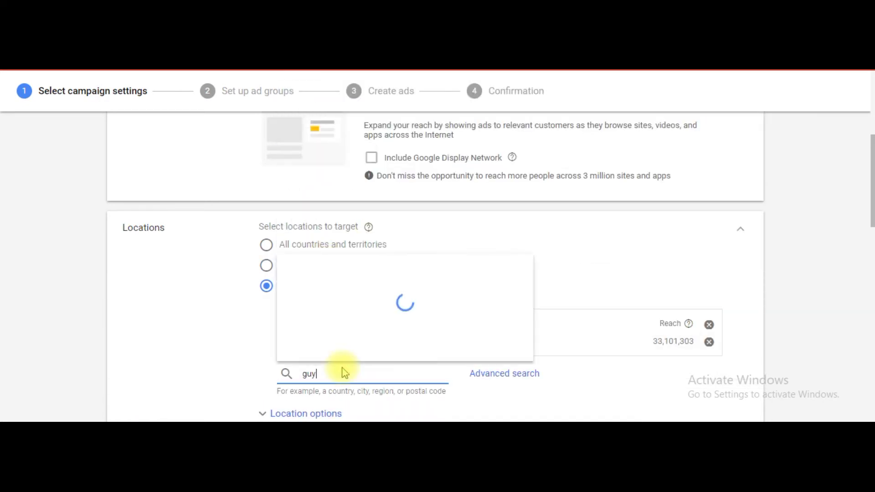
{"action": "key", "text": "BackSpace"}
{"action": "type", "text": "rgao"}
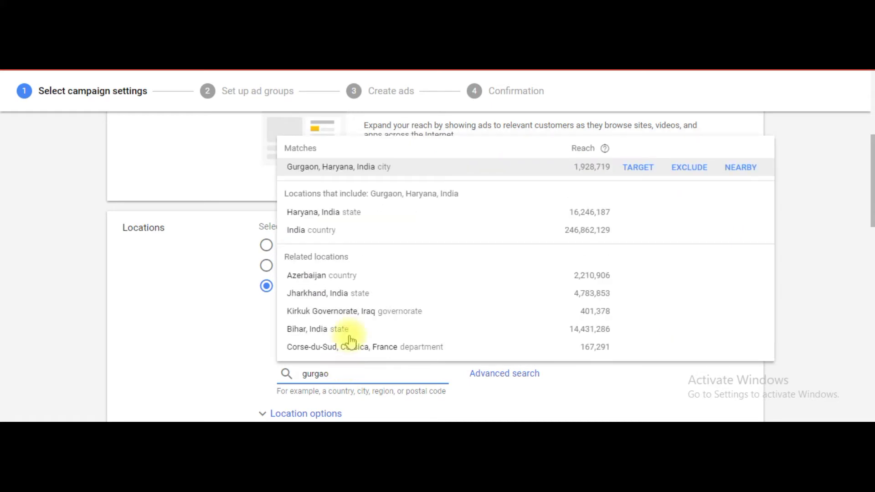
{"action": "left_click", "coordinate": [345, 169]}
{"action": "left_click_drag", "start_coordinate": [869, 153], "coordinate": [869, 177]}
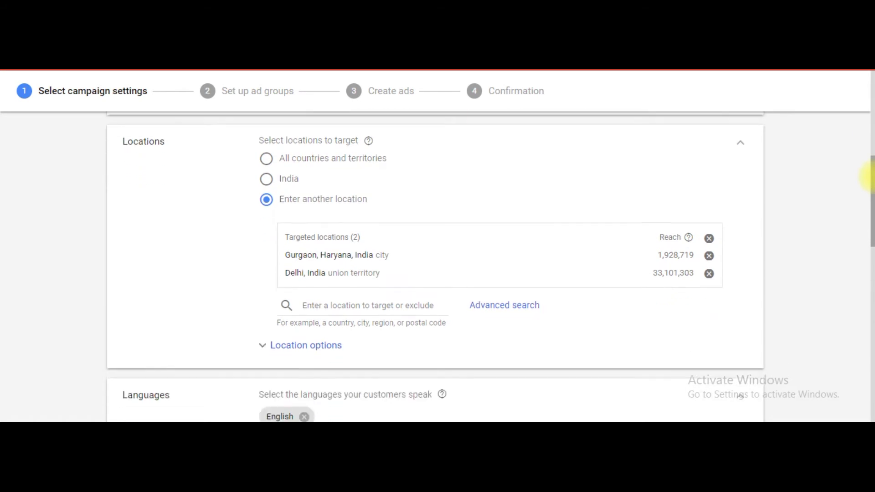
{"action": "left_click", "coordinate": [419, 301]}
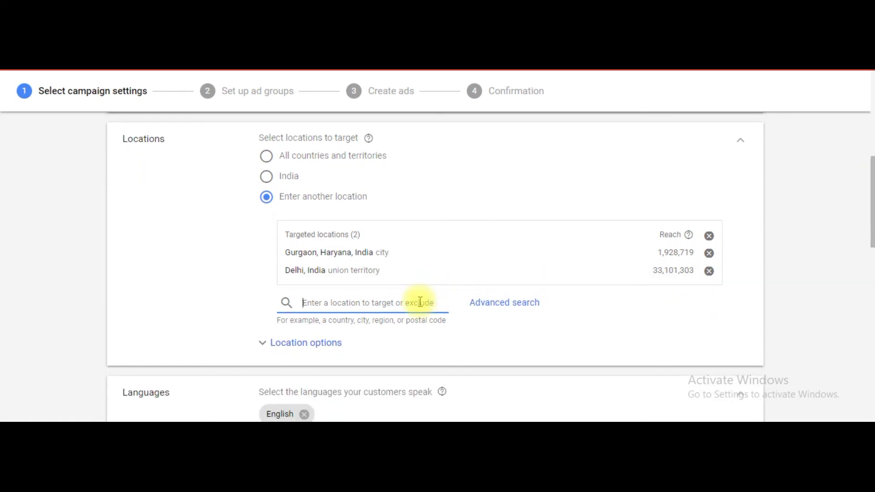
{"action": "type", "text": "noida"}
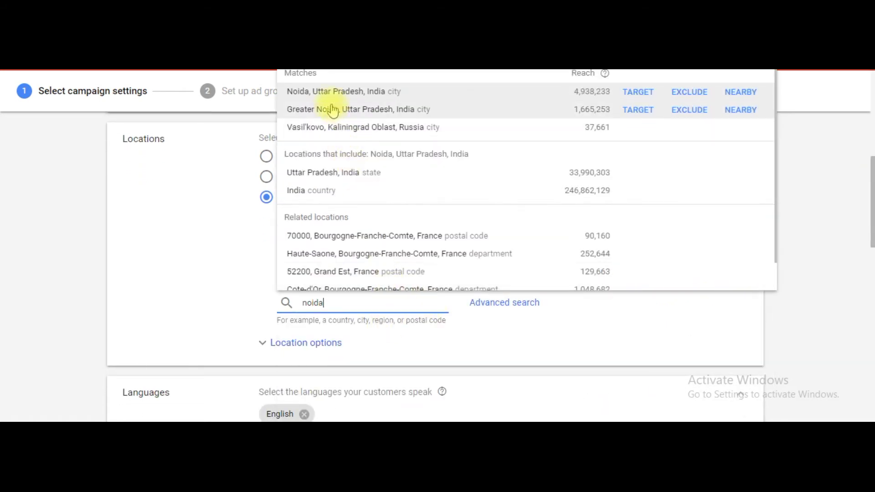
{"action": "left_click", "coordinate": [328, 91]}
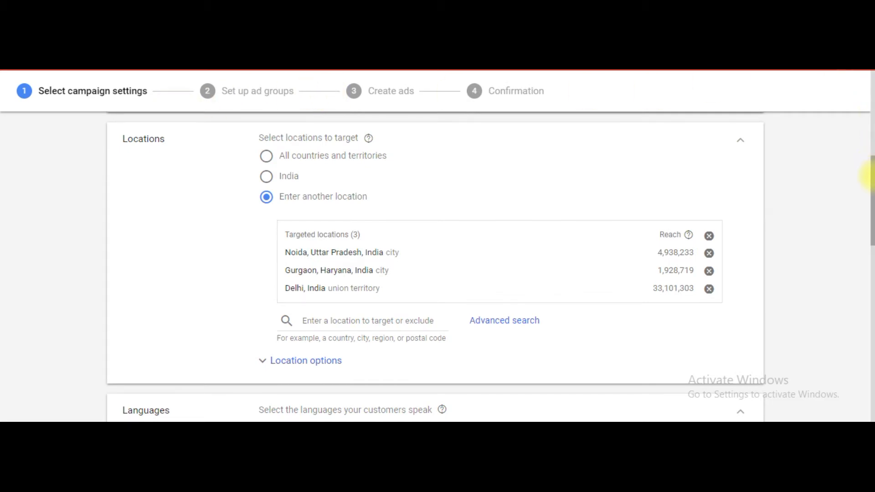
{"action": "left_click_drag", "start_coordinate": [866, 182], "coordinate": [868, 210]}
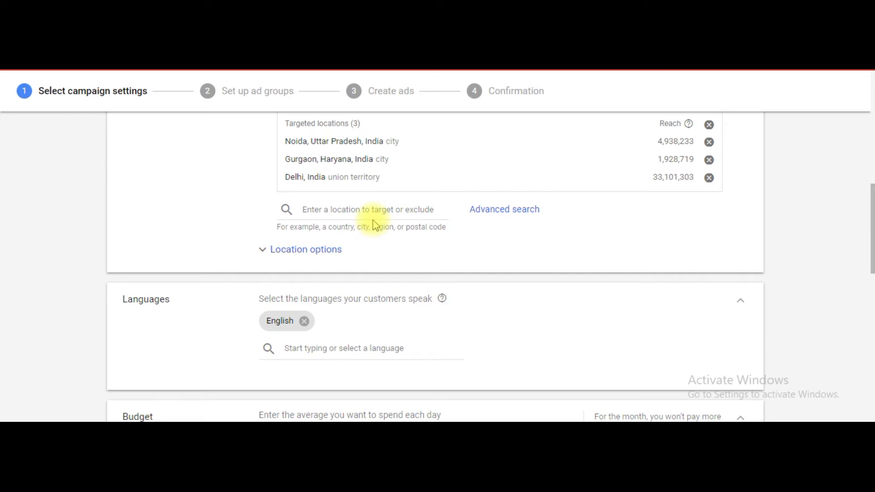
- In Location options, target only people in or regularly in the targeted locations
{"action": "left_click", "coordinate": [293, 252]}
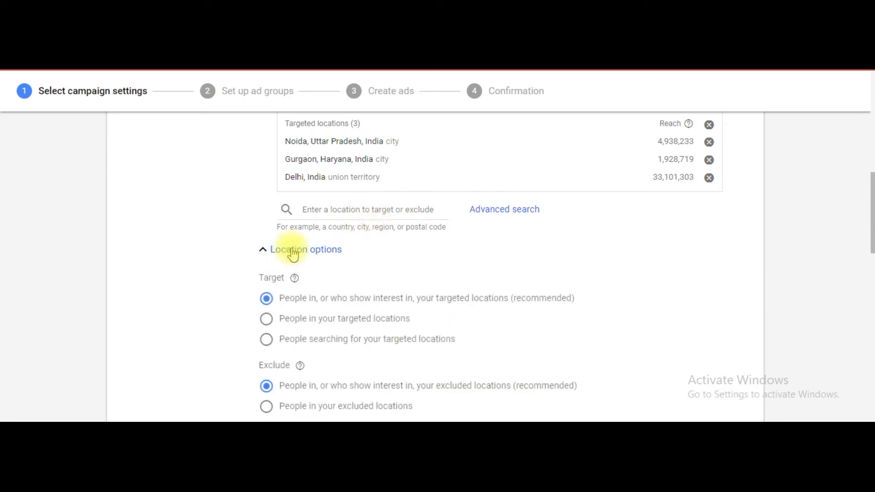
{"action": "left_click", "coordinate": [293, 253]}
{"action": "left_click", "coordinate": [291, 251]}
{"action": "left_click", "coordinate": [323, 326]}
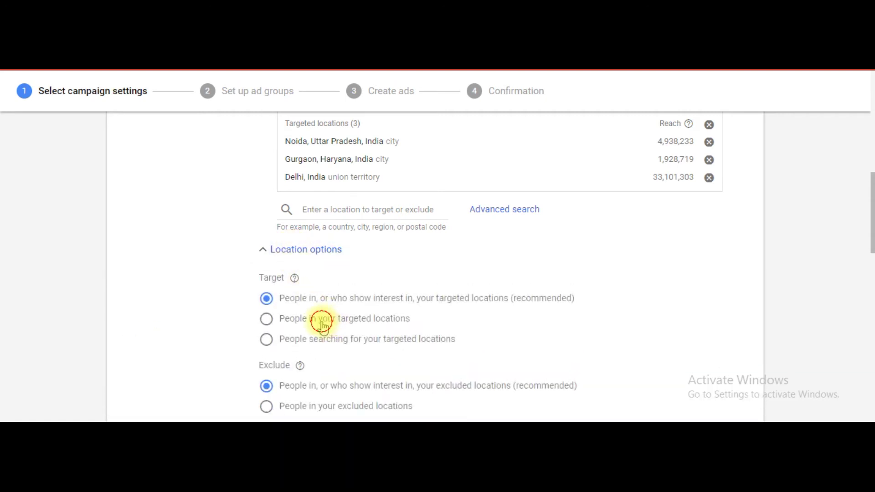
{"action": "left_click_drag", "start_coordinate": [869, 221], "coordinate": [869, 290]}
{"action": "left_click", "coordinate": [301, 284]}
- Set a ₹1000 daily budget and collapse the delivery method options
{"action": "type", "text": "1000"}
{"action": "left_click", "coordinate": [82, 221]}
{"action": "left_click_drag", "start_coordinate": [872, 283], "coordinate": [872, 314]}
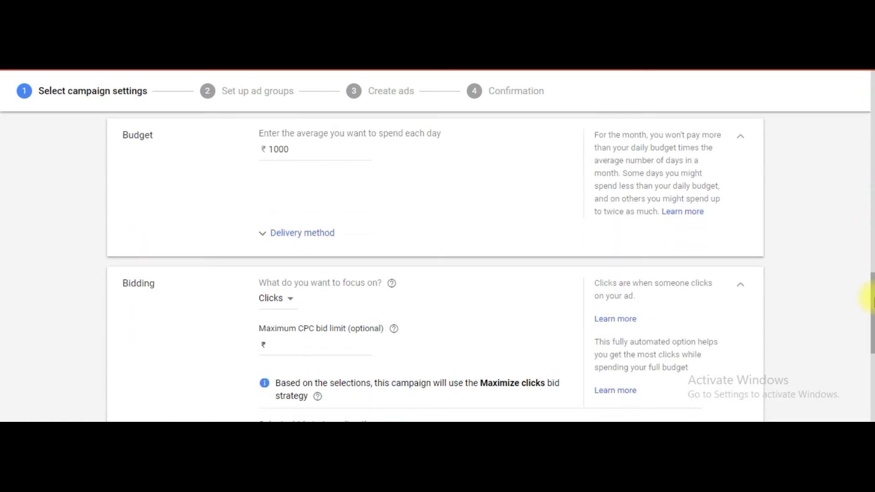
{"action": "left_click", "coordinate": [312, 233]}
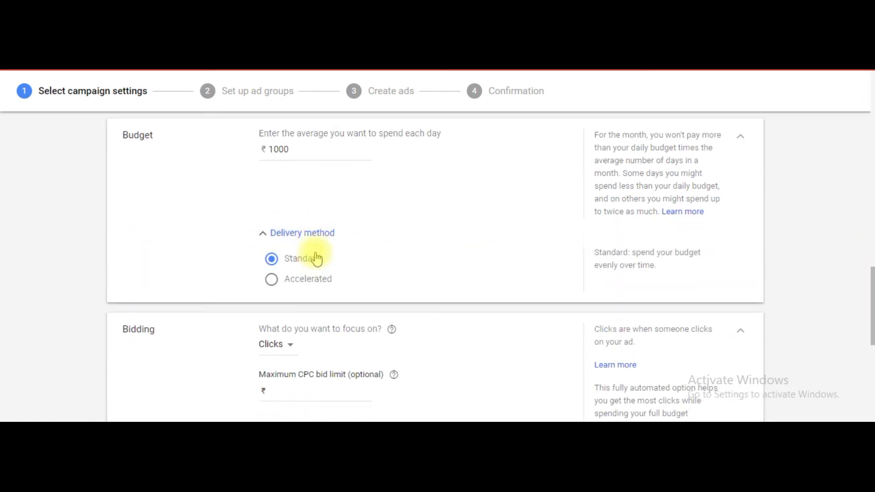
{"action": "left_click", "coordinate": [286, 236]}
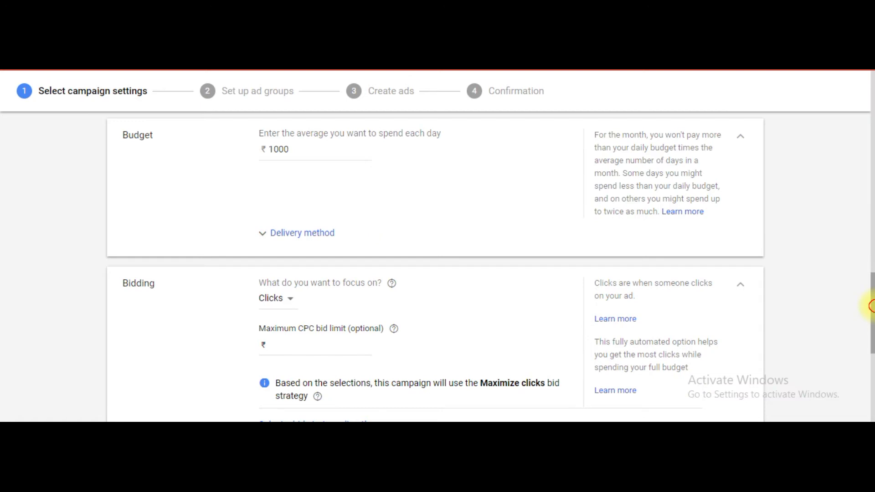
{"action": "left_click_drag", "start_coordinate": [871, 301], "coordinate": [869, 329]}
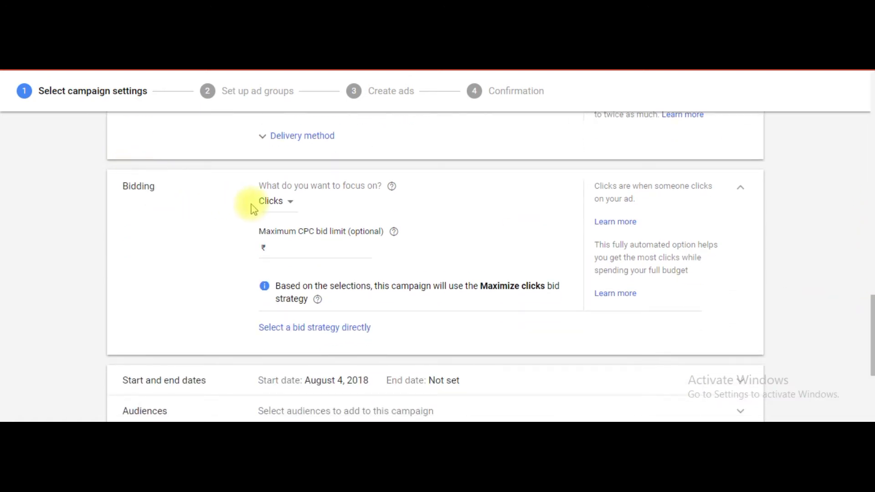
- Select the bid strategy directly and choose Manual CPC
{"action": "left_click", "coordinate": [275, 202]}
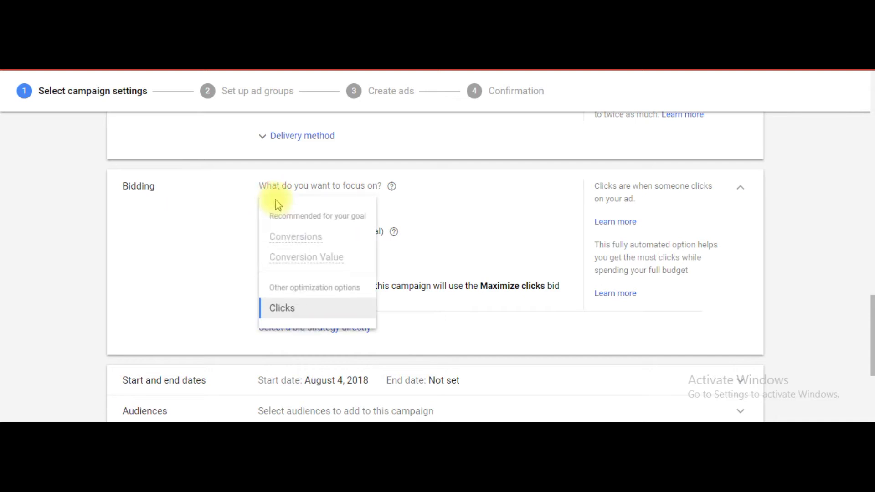
{"action": "left_click", "coordinate": [276, 307]}
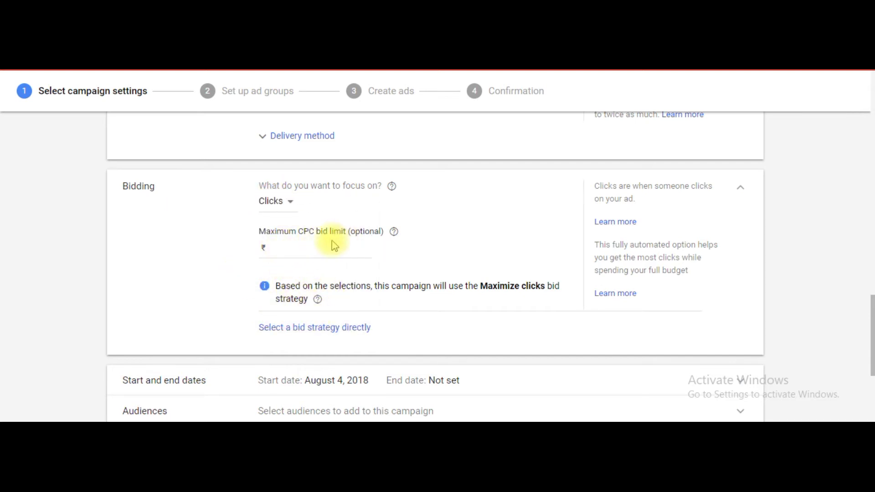
{"action": "left_click", "coordinate": [298, 330]}
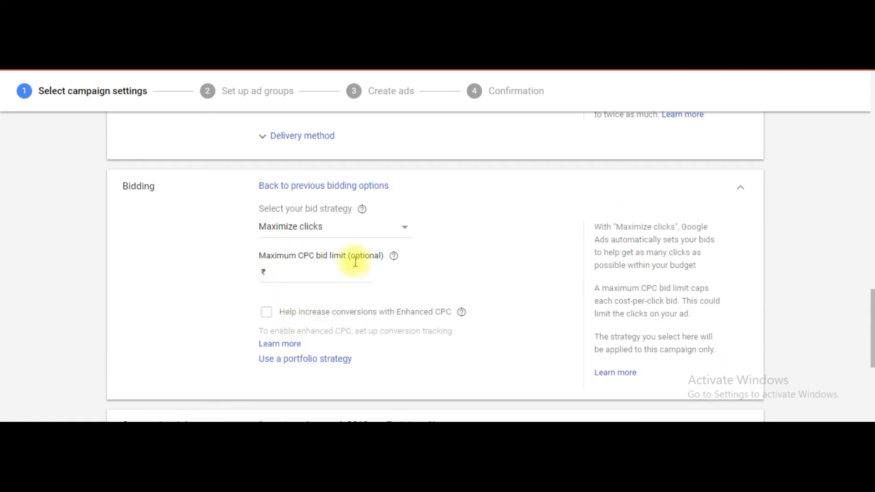
{"action": "left_click", "coordinate": [342, 228]}
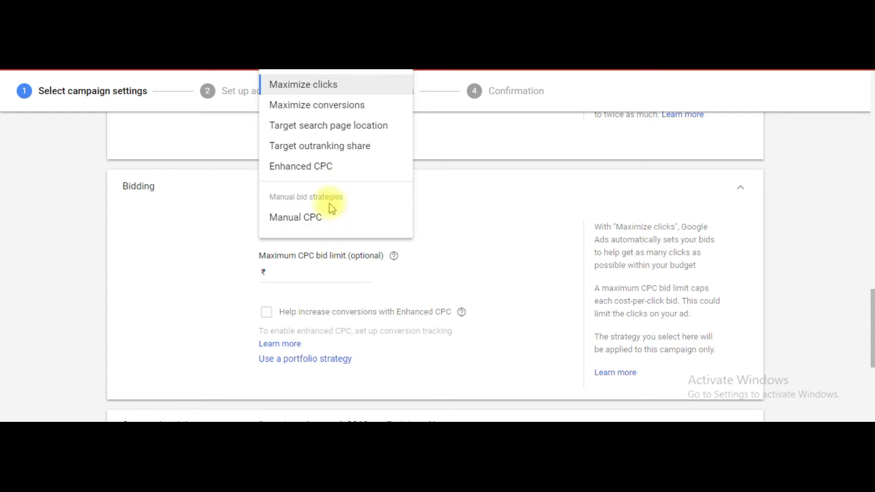
{"action": "left_click", "coordinate": [327, 220]}
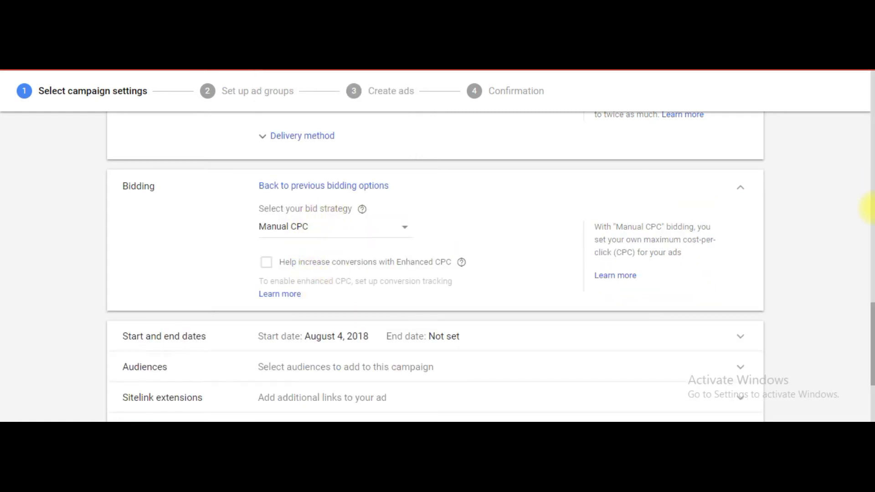
{"action": "scroll", "coordinate": [869, 332], "scroll_direction": "down", "scroll_amount": 3}
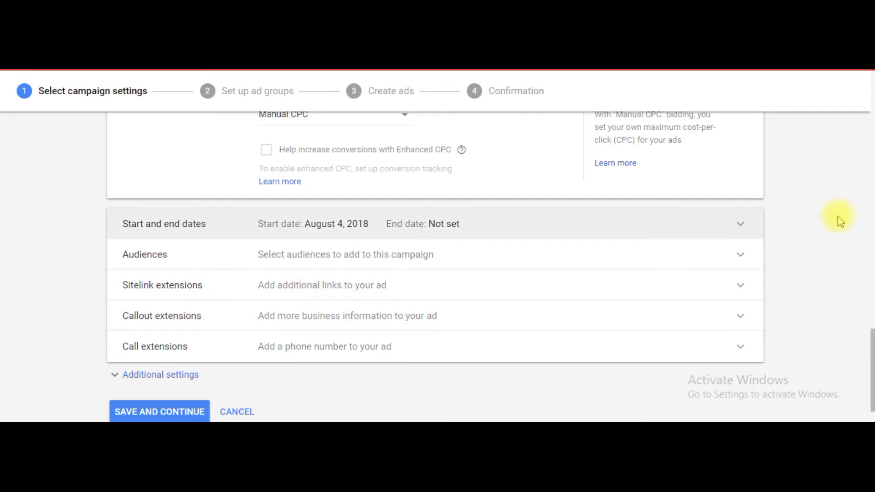
- Expand Additional settings to show ad rotation, ad schedule and Dynamic Search Ads options
{"action": "left_click_drag", "start_coordinate": [869, 326], "coordinate": [871, 348]}
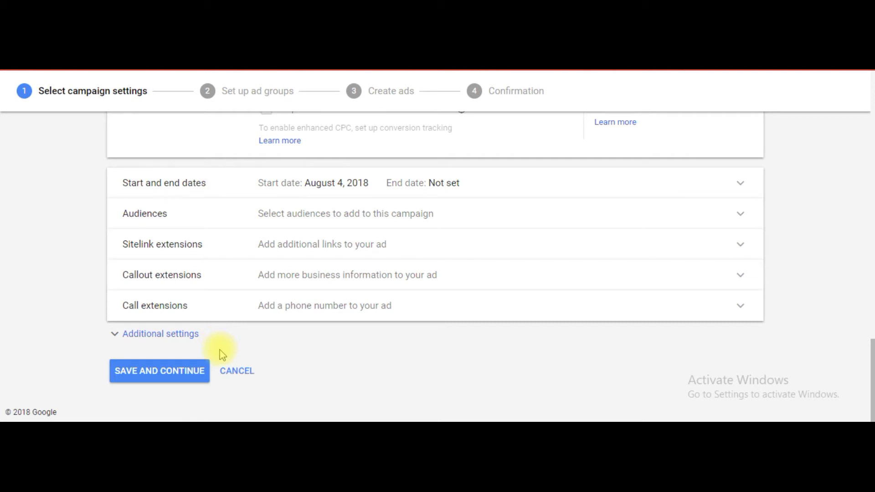
{"action": "left_click", "coordinate": [189, 334]}
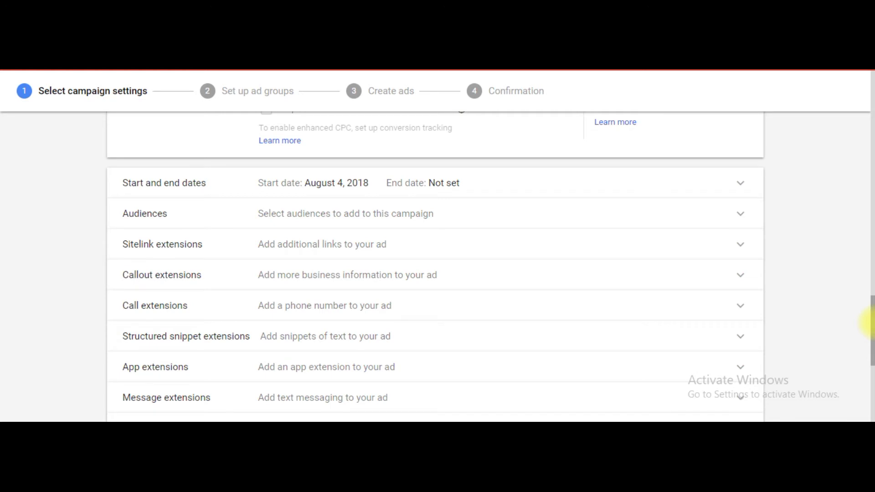
{"action": "scroll", "coordinate": [868, 324], "scroll_direction": "down", "scroll_amount": 2}
{"action": "scroll", "coordinate": [868, 324], "scroll_direction": "up", "scroll_amount": 2}
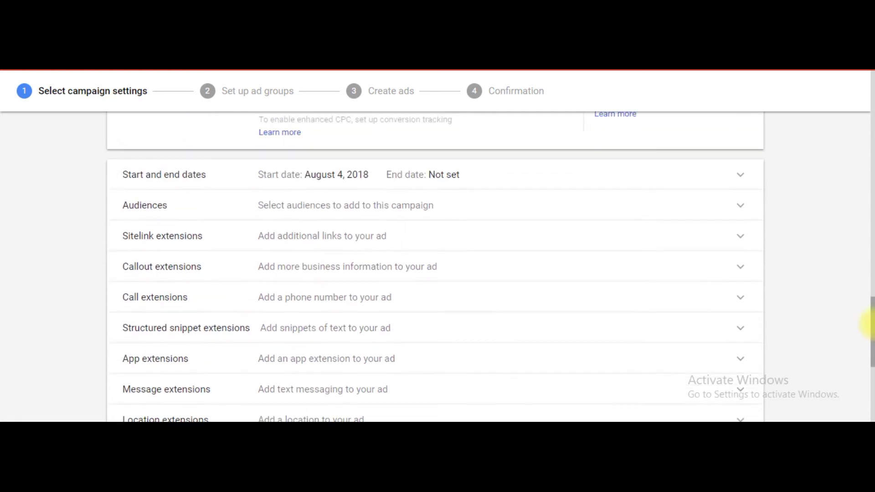
{"action": "scroll", "coordinate": [868, 324], "scroll_direction": "up", "scroll_amount": 1}
{"action": "scroll", "coordinate": [868, 322], "scroll_direction": "up", "scroll_amount": 1}
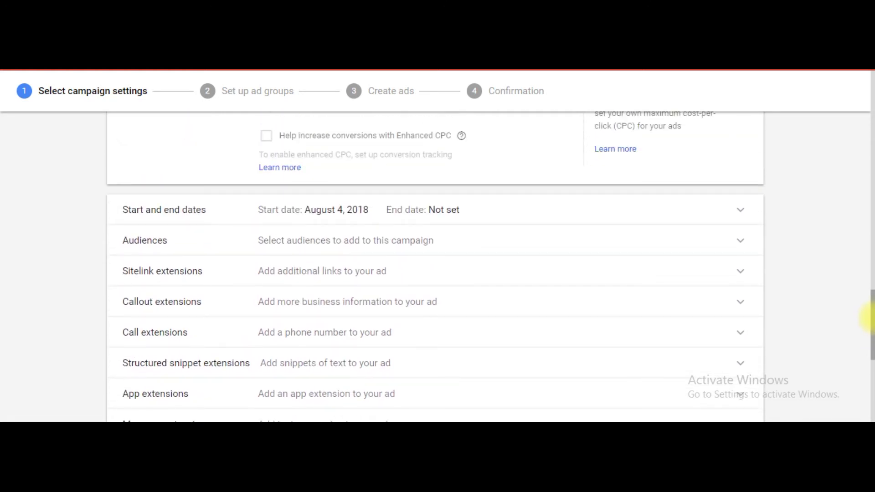
{"action": "left_click_drag", "start_coordinate": [868, 318], "coordinate": [871, 379]}
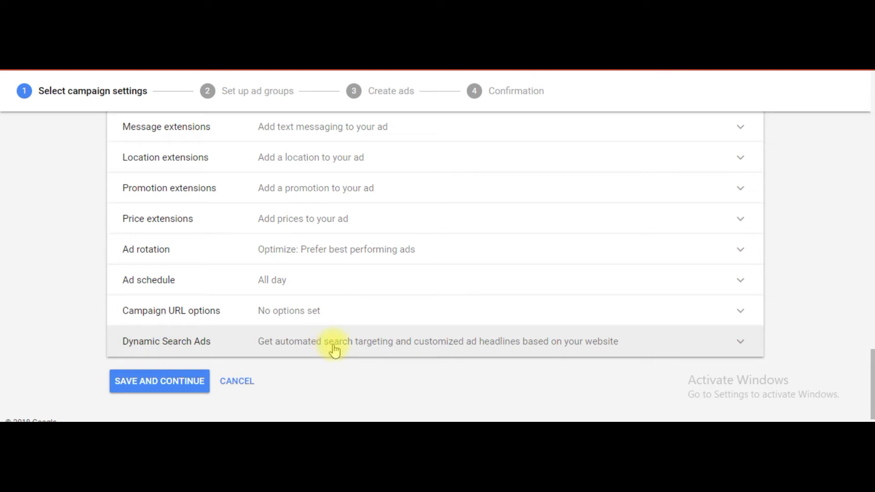
- Enable Dynamic Search Ads and paste the website address as the domain
{"action": "left_click", "coordinate": [358, 354]}
{"action": "left_click_drag", "start_coordinate": [871, 342], "coordinate": [873, 367]}
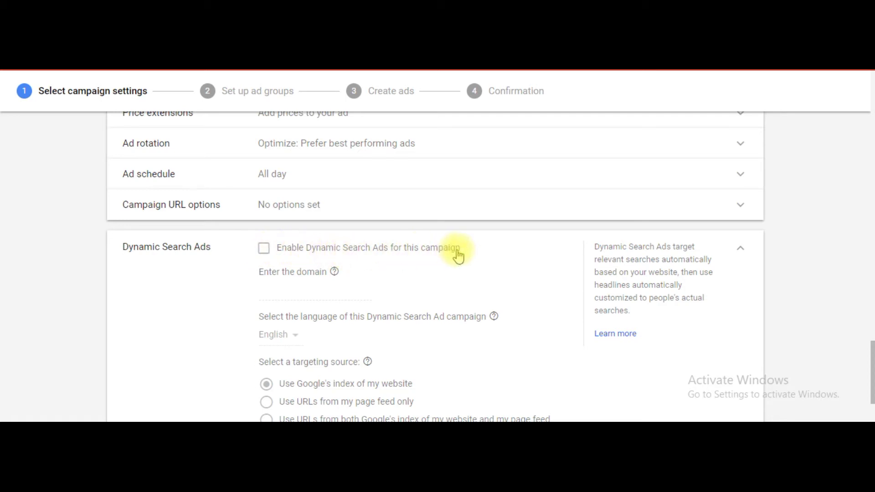
{"action": "mouse_move", "coordinate": [868, 358]}
{"action": "left_mouse_down"}
{"action": "mouse_move", "coordinate": [870, 93]}
{"action": "mouse_move", "coordinate": [870, 347]}
{"action": "left_mouse_up"}
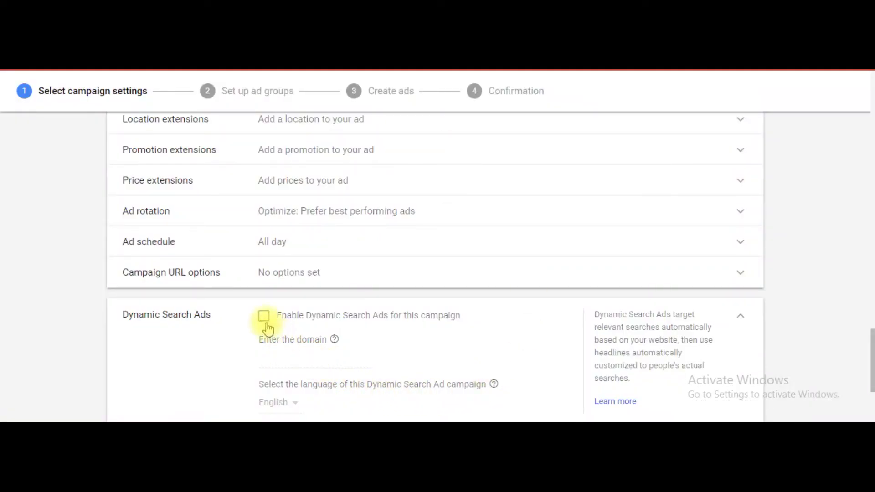
{"action": "left_click", "coordinate": [264, 317]}
{"action": "left_click", "coordinate": [293, 367]}
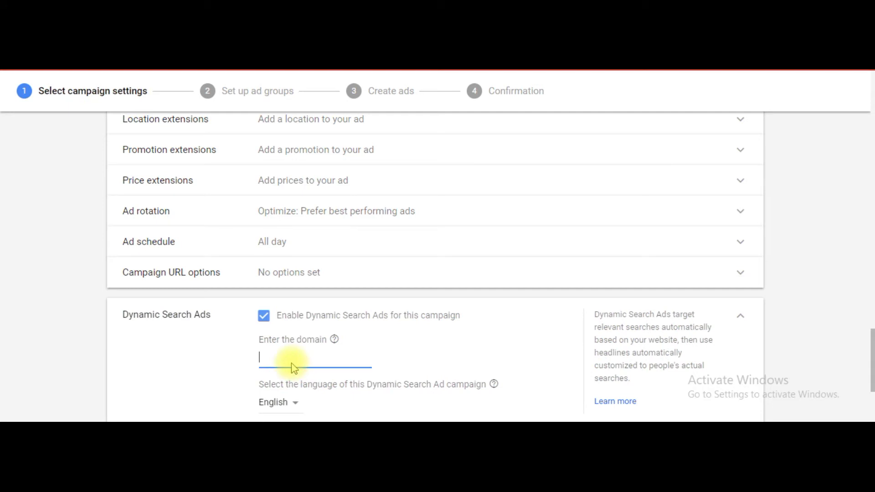
{"action": "type", "text": "https://www.waynewright.in/"}
{"action": "left_click_drag", "start_coordinate": [866, 329], "coordinate": [870, 370]}
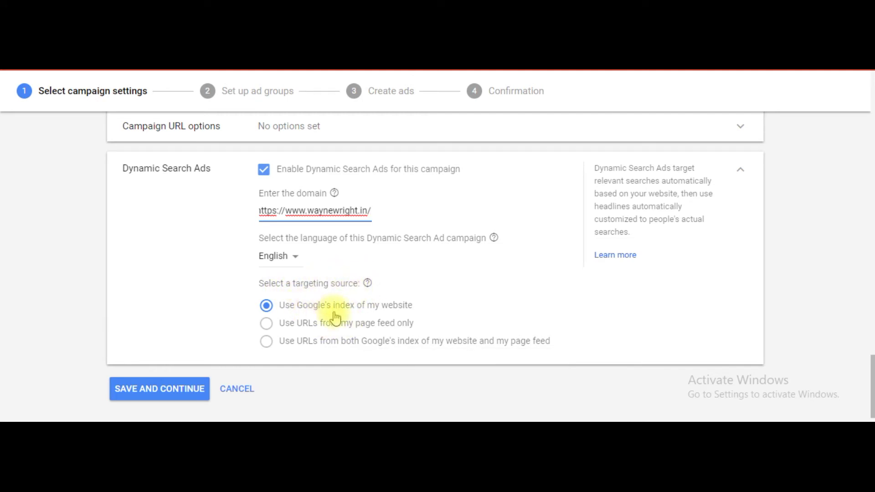
{"action": "left_click", "coordinate": [278, 336]}
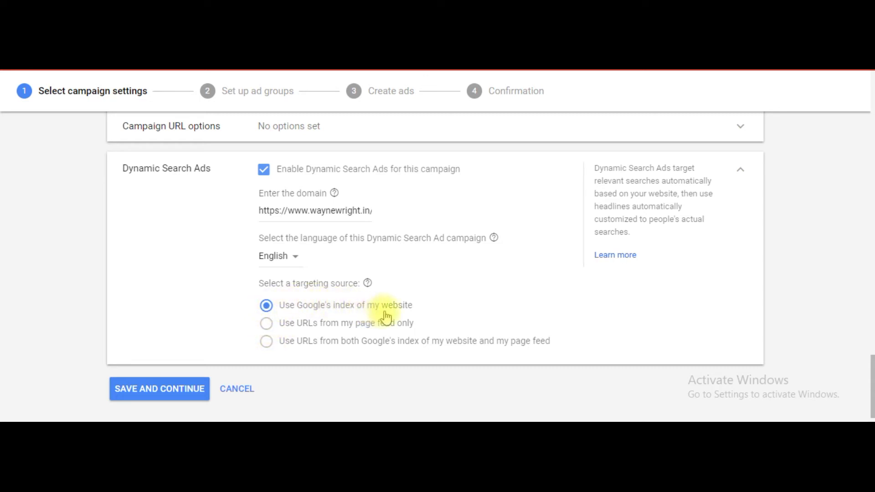
{"action": "left_click", "coordinate": [147, 388]}
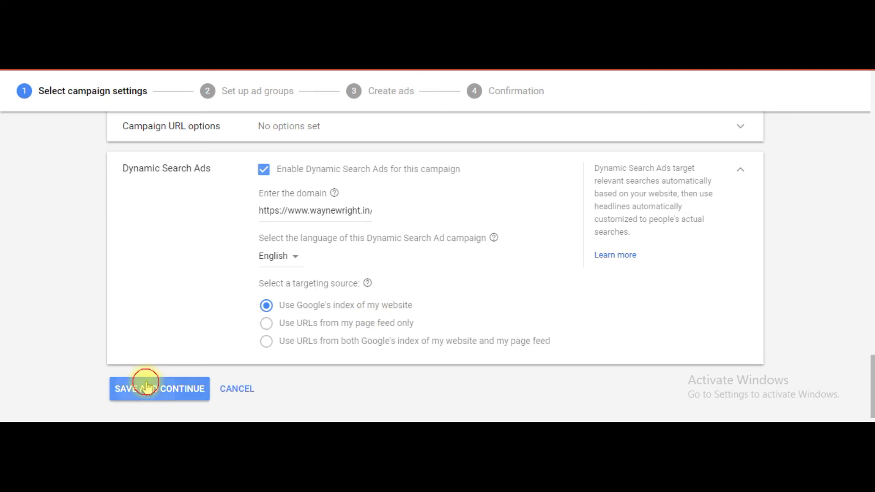
{"action": "scroll", "coordinate": [152, 374], "scroll_direction": "up", "scroll_amount": 5}
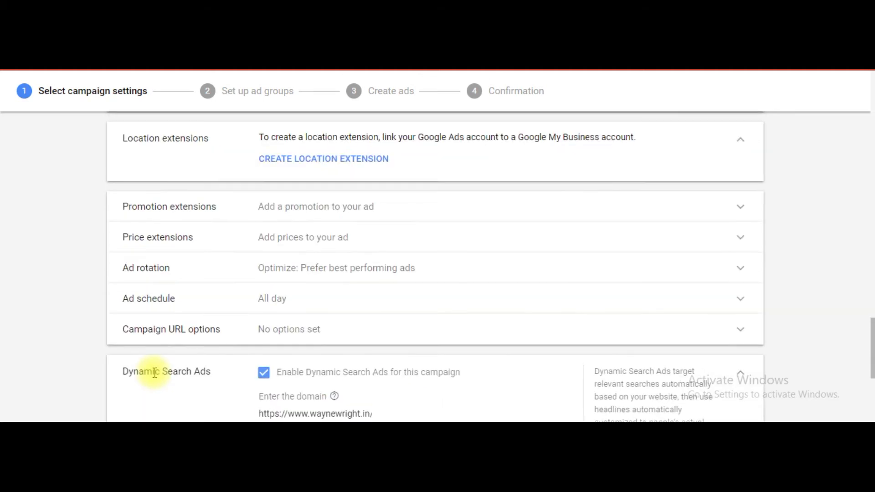
{"action": "left_click_drag", "start_coordinate": [872, 351], "coordinate": [872, 370]}
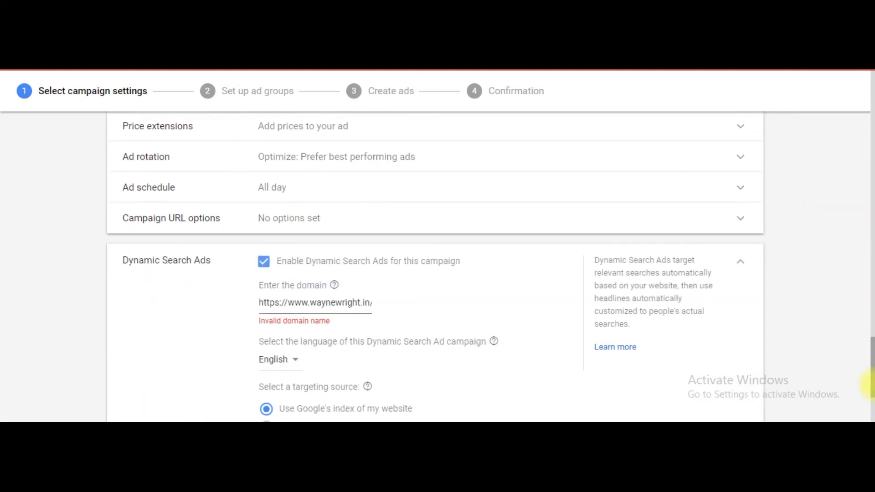
{"action": "left_click_drag", "start_coordinate": [288, 303], "coordinate": [214, 307]}
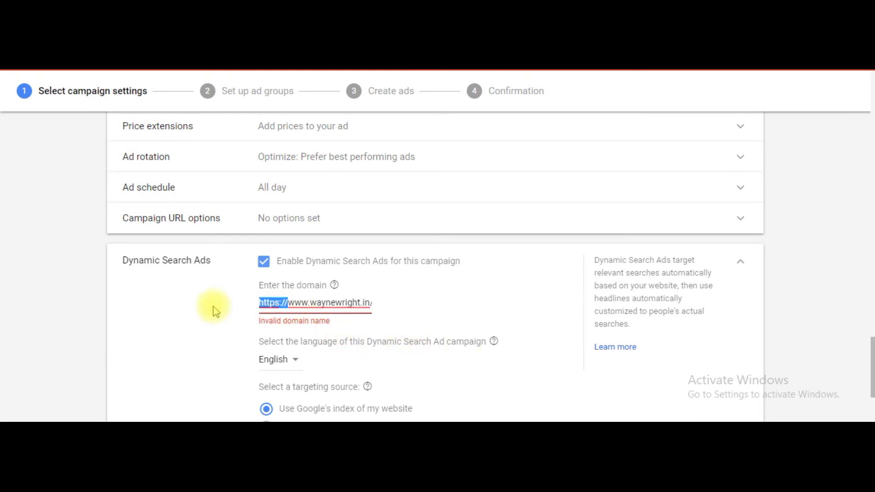
{"action": "key", "text": "BackSpace"}
{"action": "key", "text": "Right"}
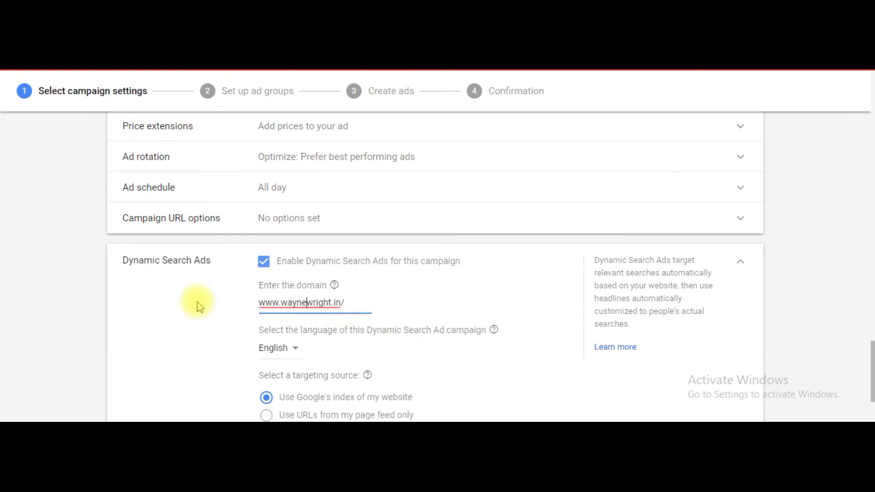
{"action": "key", "text": "BackSpace"}
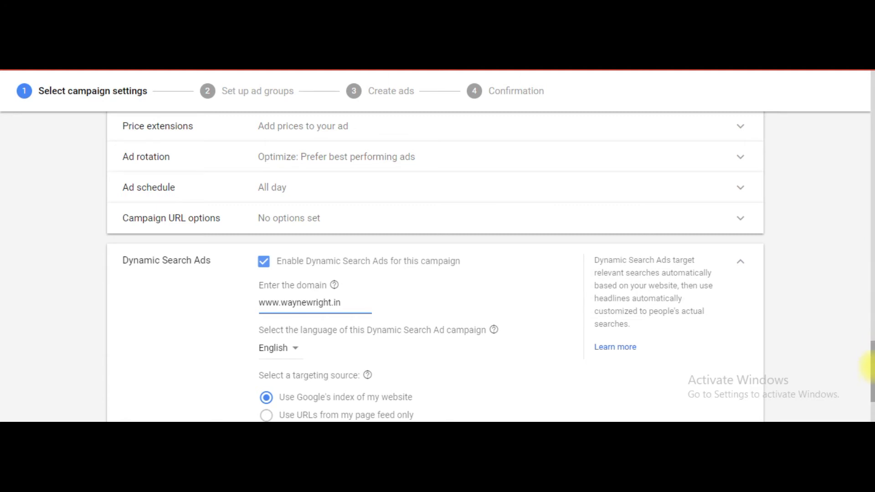
{"action": "scroll", "coordinate": [205, 364], "scroll_direction": "down", "scroll_amount": 2}
{"action": "left_click", "coordinate": [149, 394]}
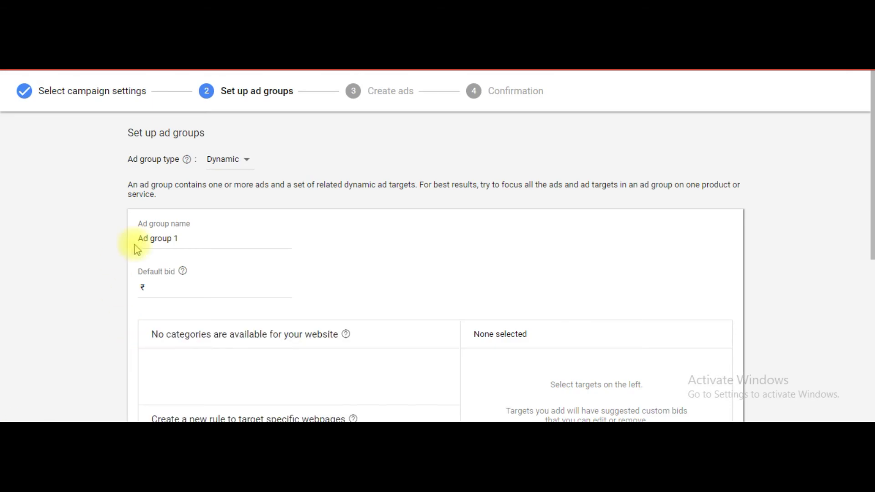
- Set the ad group type to Dynamic
{"action": "left_click_drag", "start_coordinate": [869, 190], "coordinate": [868, 200]}
{"action": "left_click", "coordinate": [222, 136]}
{"action": "left_click", "coordinate": [242, 165]}
{"action": "left_click", "coordinate": [233, 137]}
{"action": "left_click", "coordinate": [233, 167]}
{"action": "left_click", "coordinate": [237, 139]}
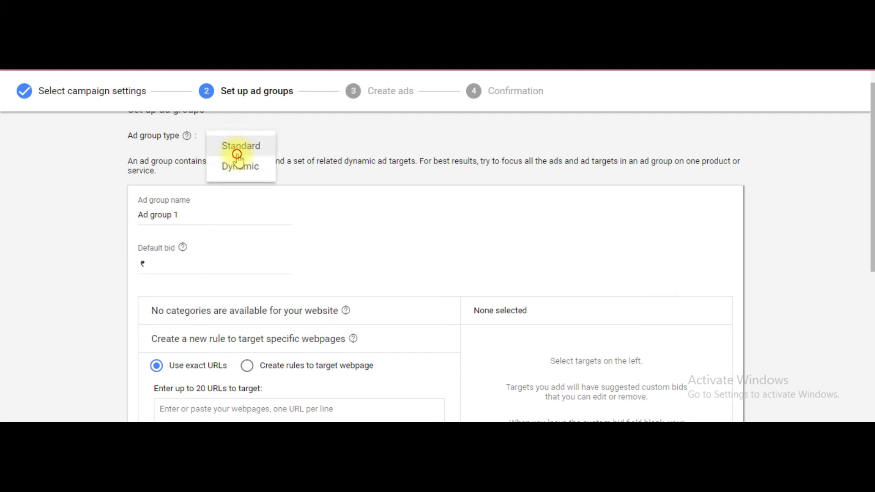
{"action": "left_click", "coordinate": [237, 147]}
{"action": "scroll", "coordinate": [216, 266], "scroll_direction": "down", "scroll_amount": 1}
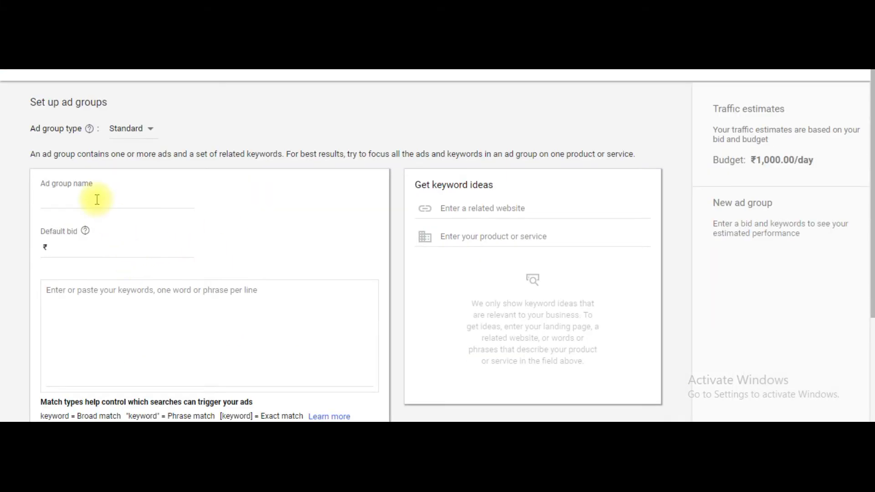
{"action": "left_click", "coordinate": [113, 265]}
{"action": "left_click", "coordinate": [123, 133]}
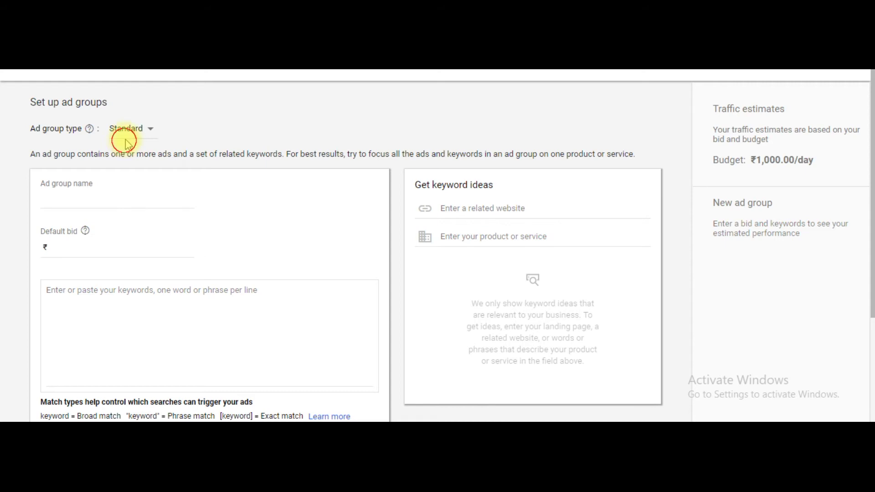
{"action": "left_click", "coordinate": [142, 159]}
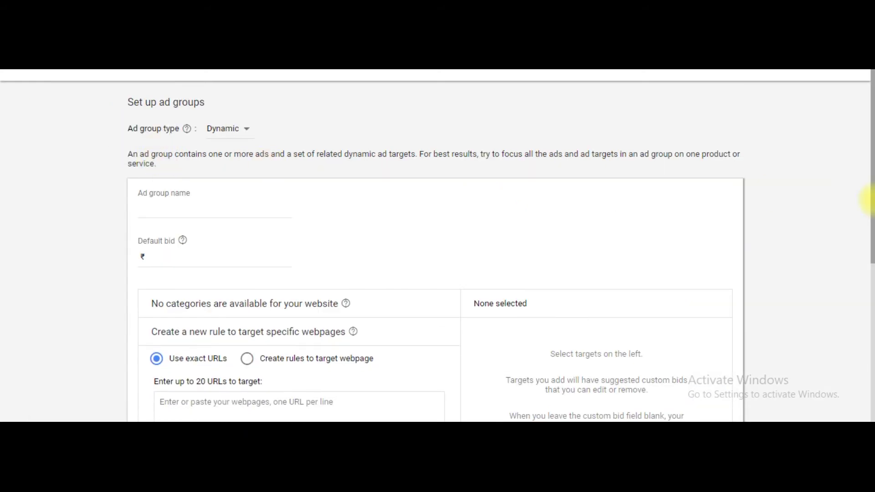
{"action": "scroll", "coordinate": [797, 191], "scroll_direction": "down", "scroll_amount": 1}
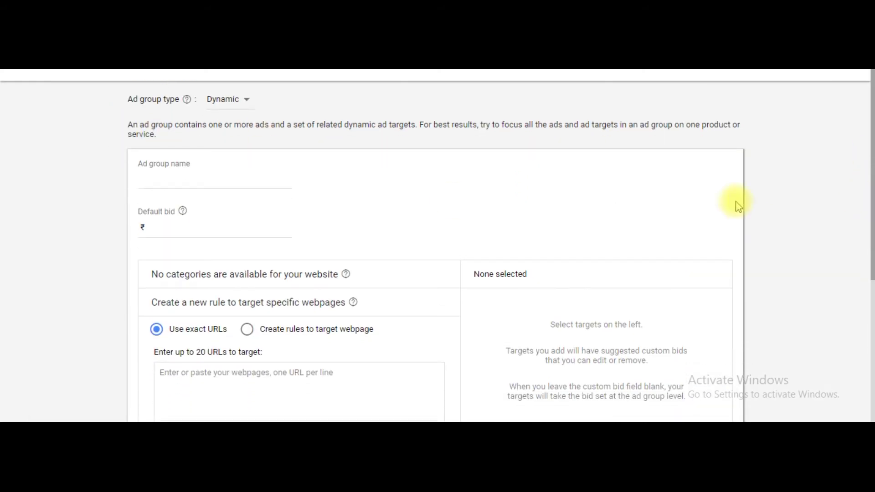
- Name the ad group Formal_Shoes and give it a ₹20 default bid
{"action": "left_click", "coordinate": [206, 188]}
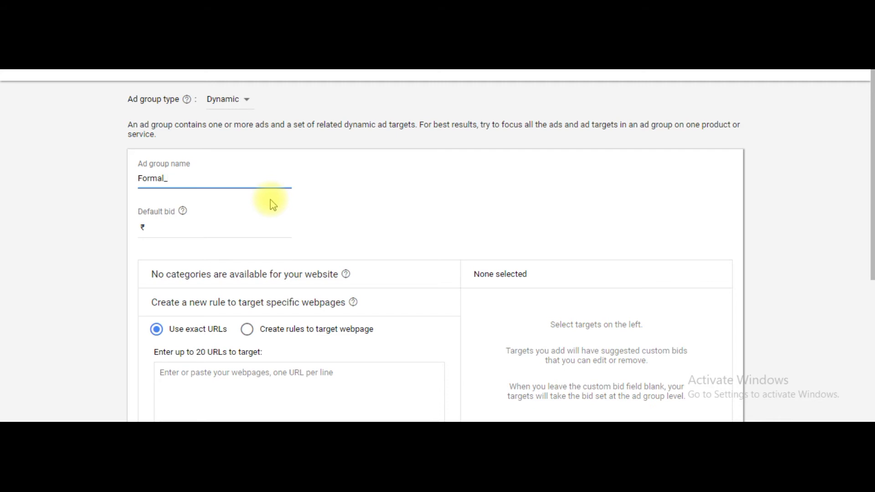
{"action": "left_click", "coordinate": [241, 237]}
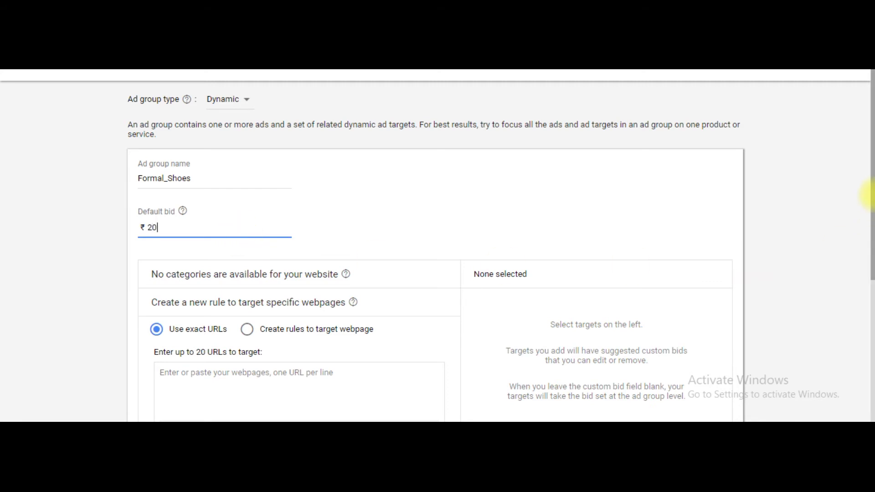
{"action": "scroll", "coordinate": [868, 191], "scroll_direction": "down", "scroll_amount": 2}
{"action": "left_click_drag", "start_coordinate": [870, 214], "coordinate": [870, 237]}
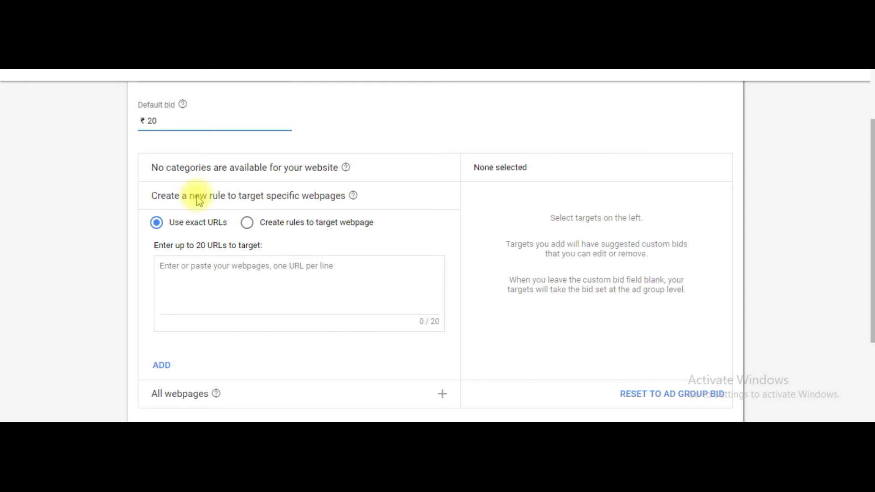
{"action": "left_click_drag", "start_coordinate": [869, 237], "coordinate": [869, 218]}
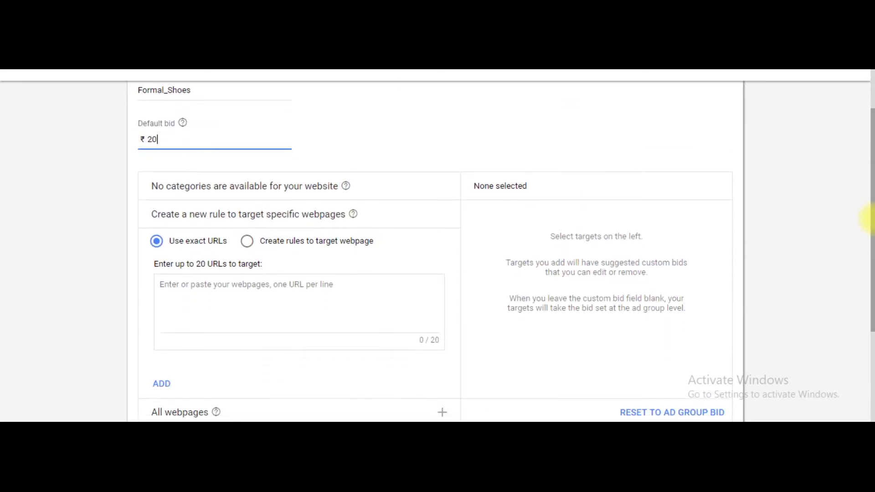
{"action": "left_click_drag", "start_coordinate": [868, 219], "coordinate": [869, 186]}
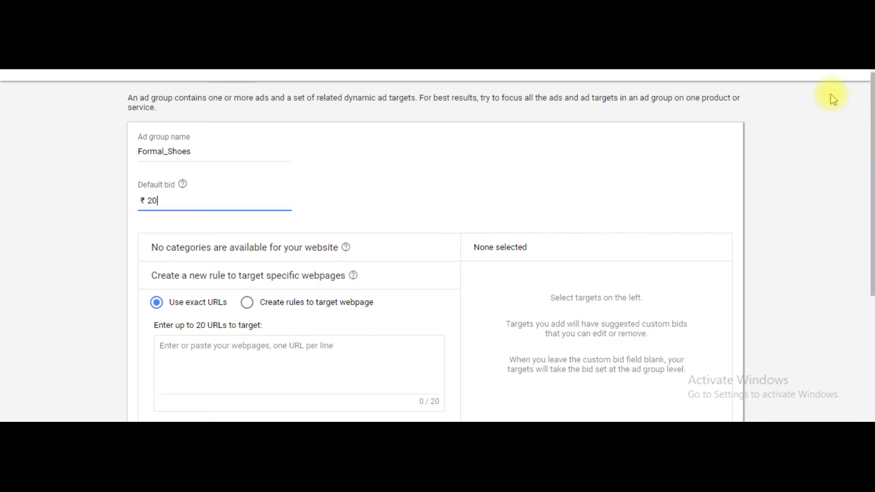
{"action": "left_click_drag", "start_coordinate": [871, 201], "coordinate": [870, 287]}
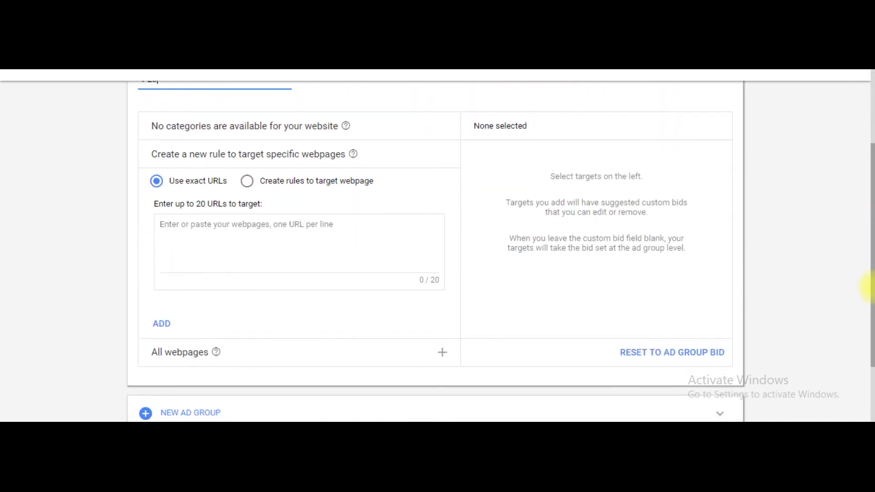
{"action": "left_click", "coordinate": [216, 353]}
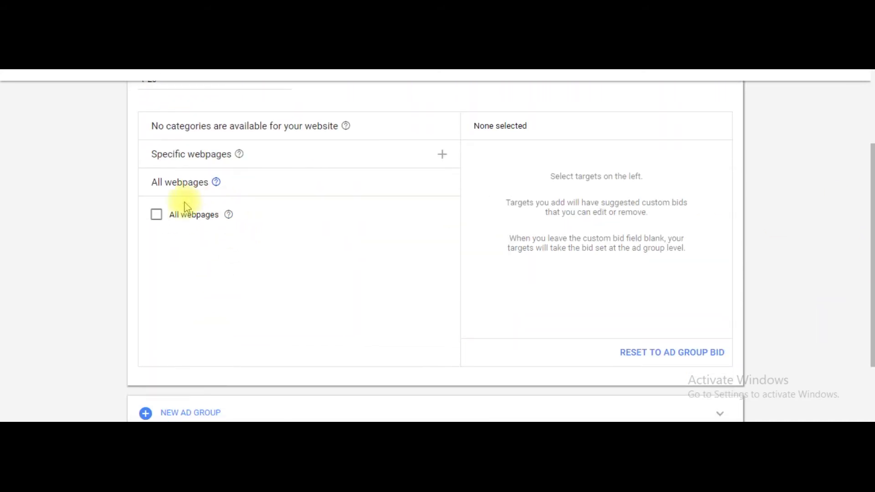
{"action": "left_click", "coordinate": [156, 215]}
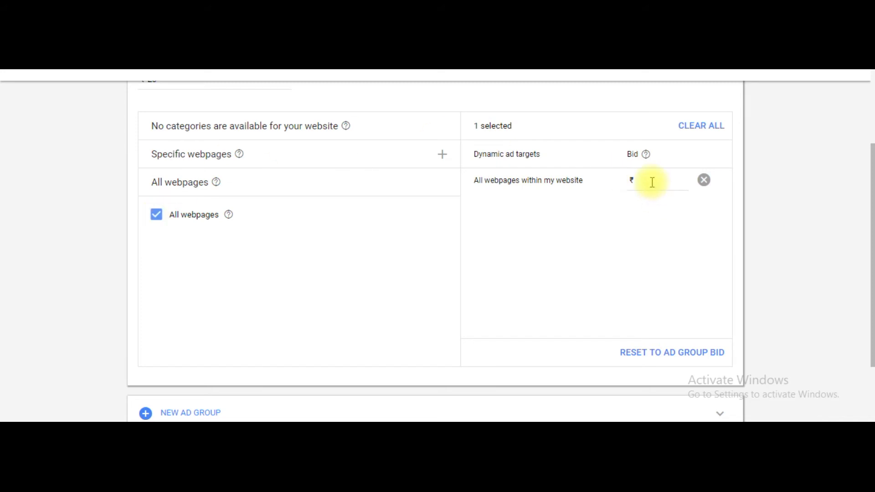
{"action": "left_click", "coordinate": [243, 161]}
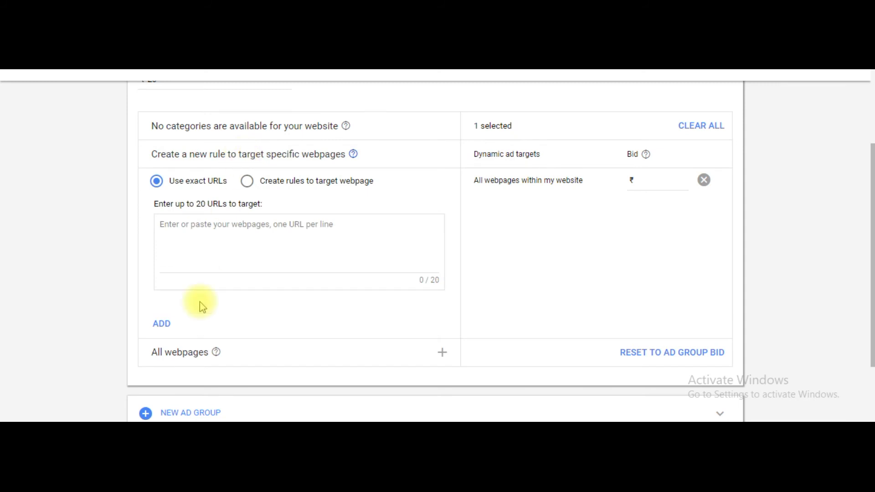
{"action": "left_click", "coordinate": [208, 352]}
{"action": "left_click_drag", "start_coordinate": [867, 161], "coordinate": [867, 176]}
{"action": "left_click", "coordinate": [150, 204]}
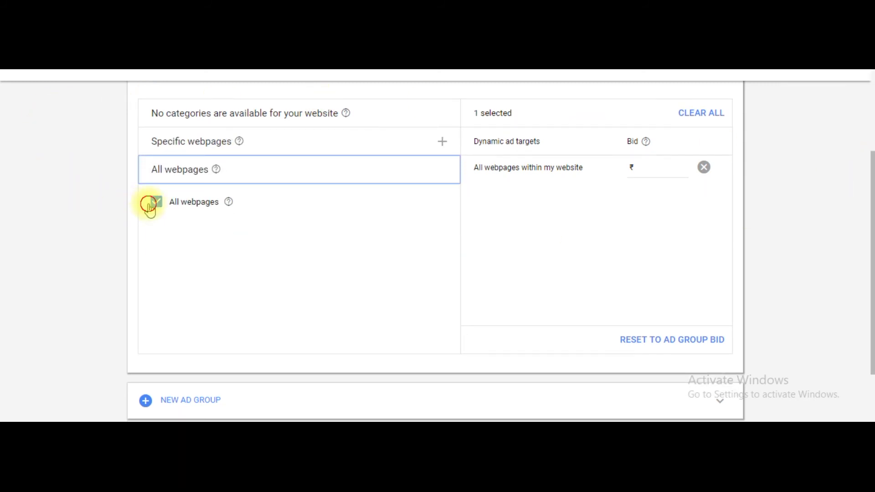
{"action": "left_click_drag", "start_coordinate": [865, 231], "coordinate": [870, 173]}
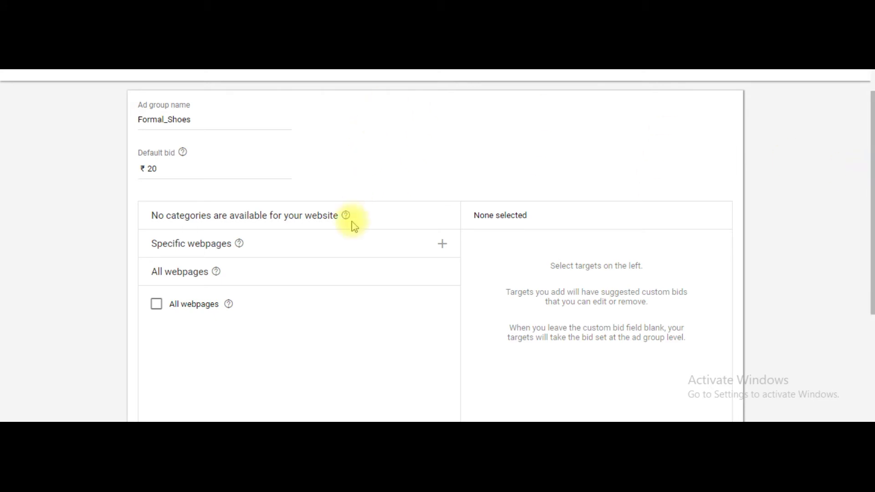
{"action": "left_click", "coordinate": [289, 258]}
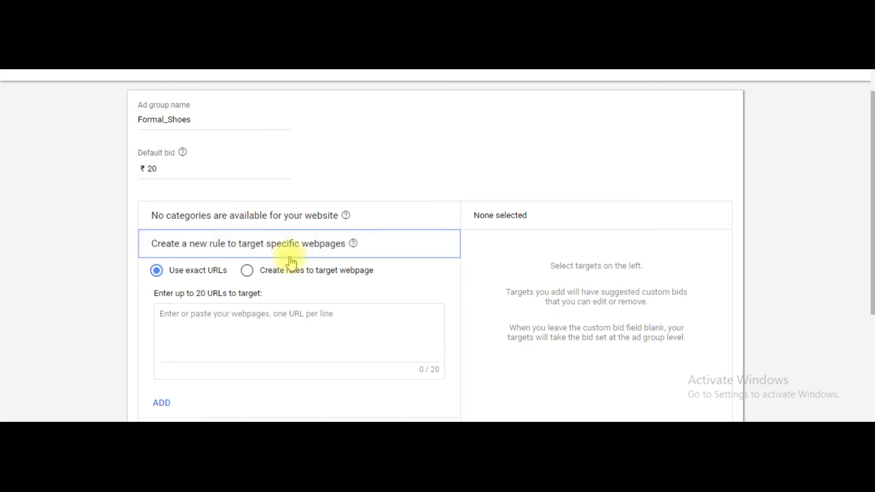
{"action": "scroll", "coordinate": [868, 129], "scroll_direction": "down", "scroll_amount": 2}
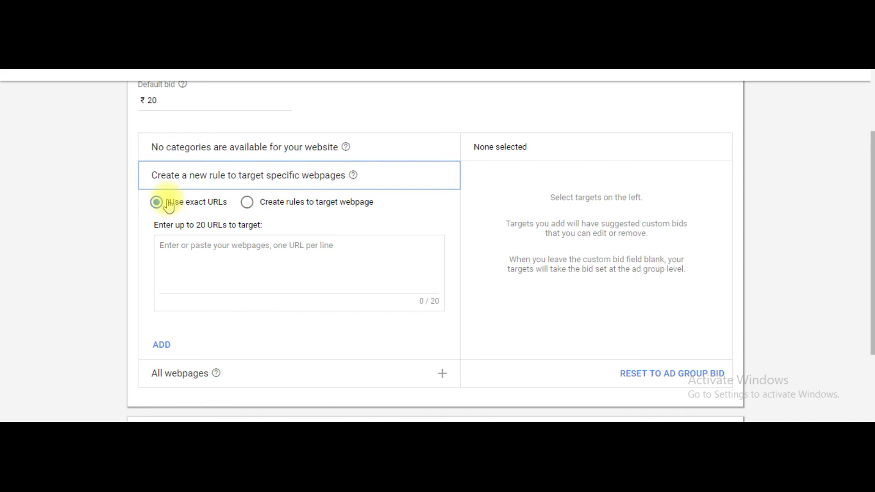
{"action": "left_click", "coordinate": [287, 249]}
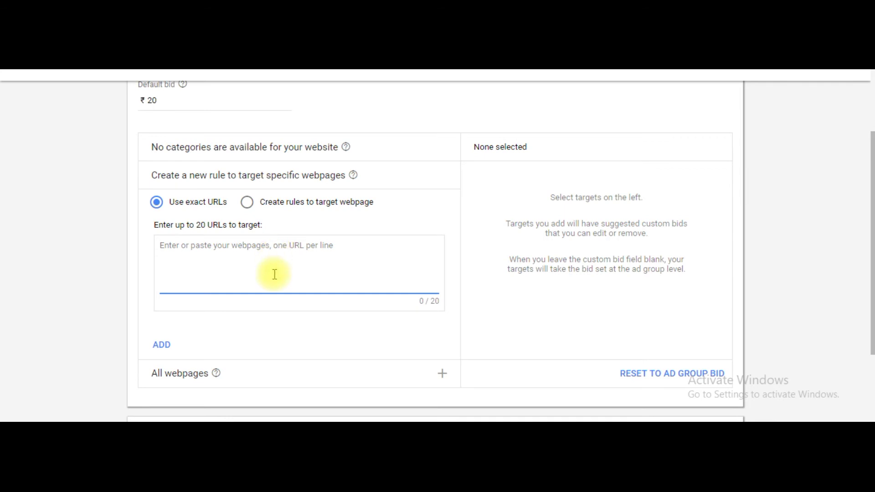
- Enter trial URLs 'shoes' and 'tsjirt' in the URL list, then clear them
{"action": "left_click", "coordinate": [274, 245]}
{"action": "left_click_drag", "start_coordinate": [196, 226], "coordinate": [207, 227]}
{"action": "left_click", "coordinate": [217, 245]}
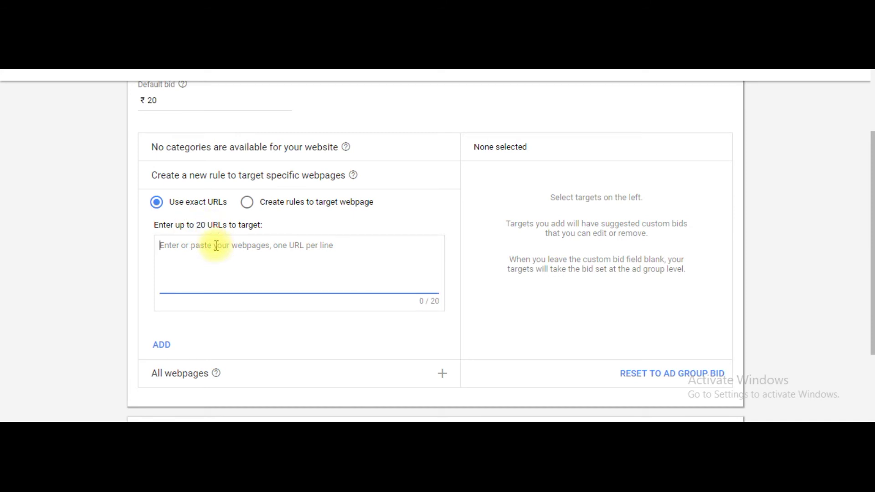
{"action": "type", "text": "shoes"}
{"action": "key", "text": "Return"}
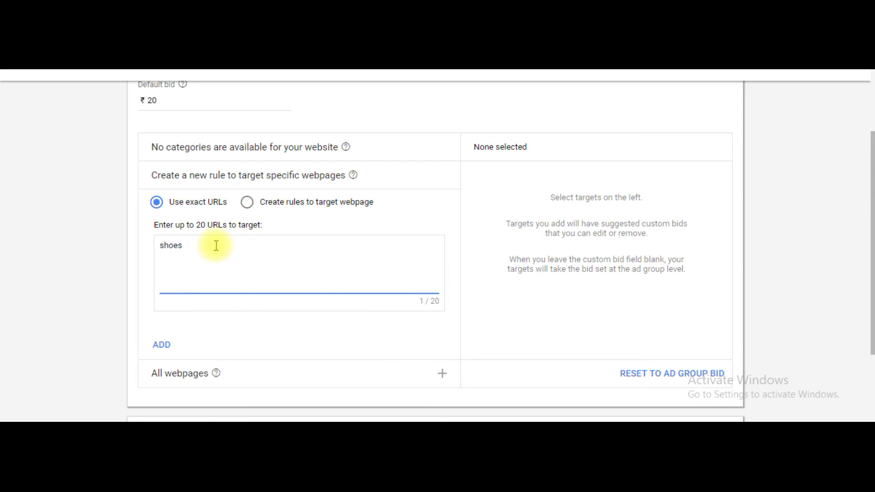
{"action": "type", "text": "tsjirt"}
{"action": "key", "text": "ctrl+a"}
{"action": "key", "text": "BackSpace"}
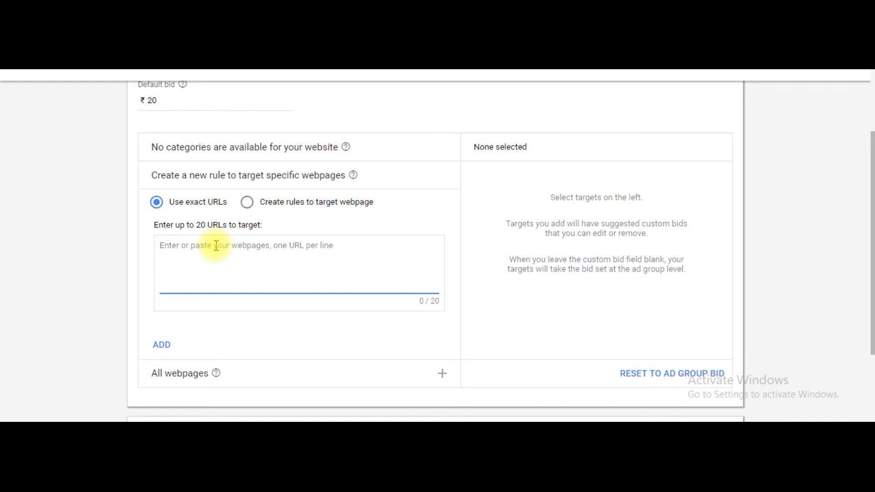
- Switch to rule-based webpage targeting with URL as the rule criterion
{"action": "left_click", "coordinate": [247, 205]}
{"action": "left_click", "coordinate": [206, 232]}
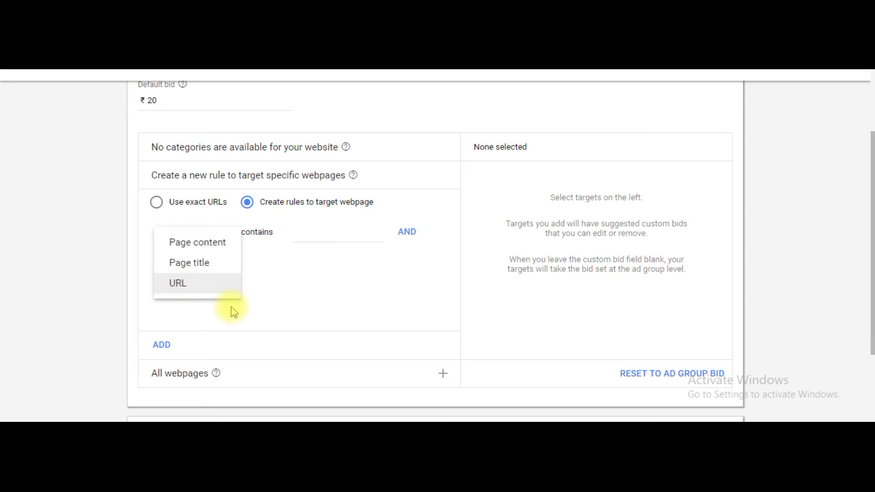
{"action": "left_click", "coordinate": [313, 307]}
{"action": "left_click", "coordinate": [215, 238]}
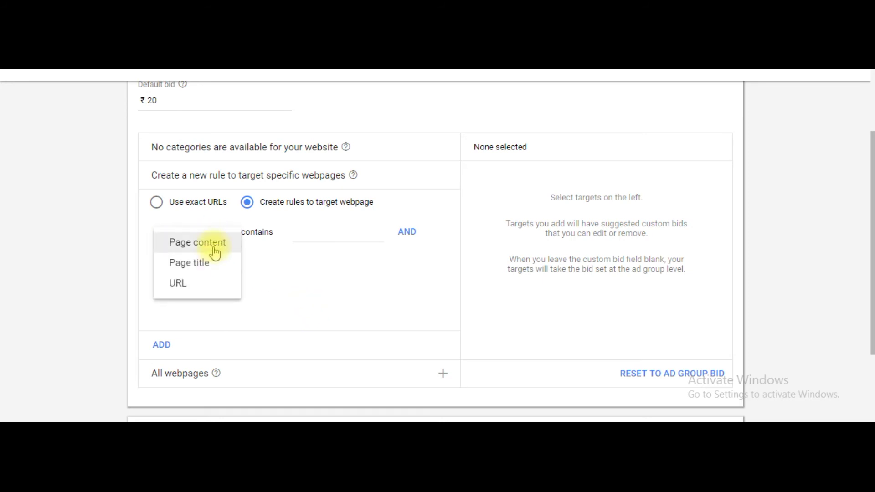
{"action": "left_click", "coordinate": [255, 264]}
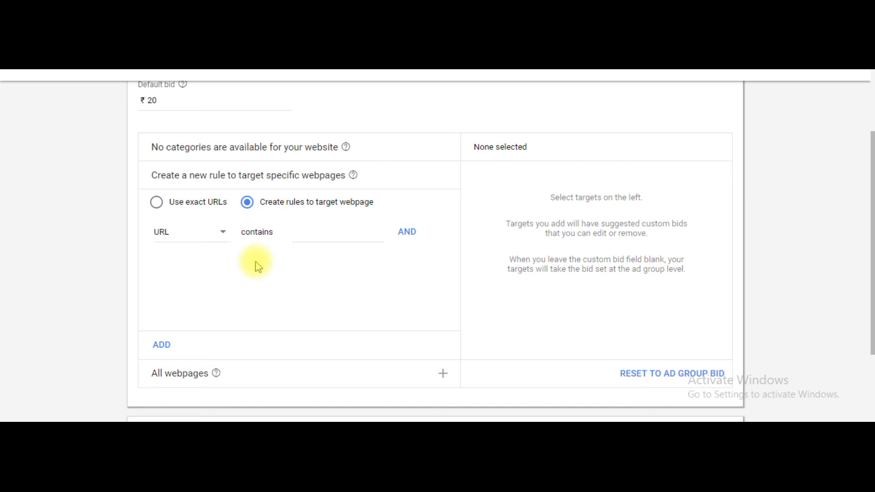
{"action": "left_click", "coordinate": [204, 237]}
{"action": "left_click", "coordinate": [299, 284]}
{"action": "left_click", "coordinate": [201, 236]}
{"action": "left_click", "coordinate": [204, 262]}
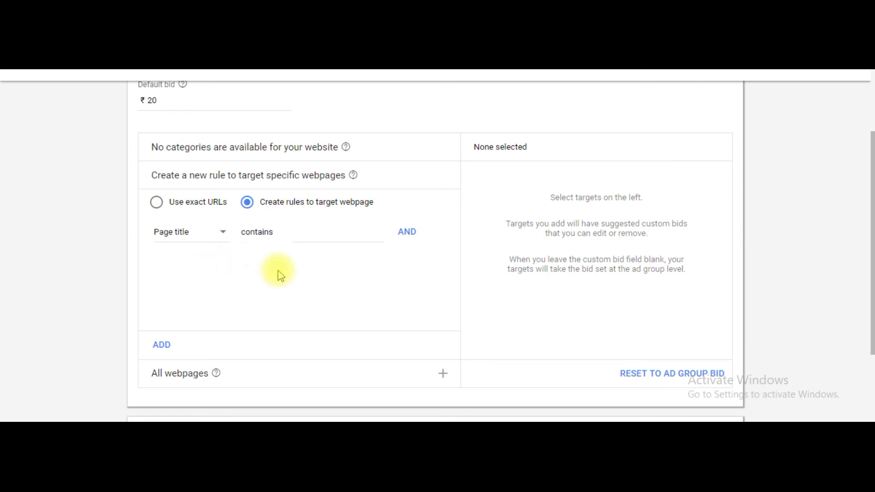
{"action": "left_click", "coordinate": [291, 231]}
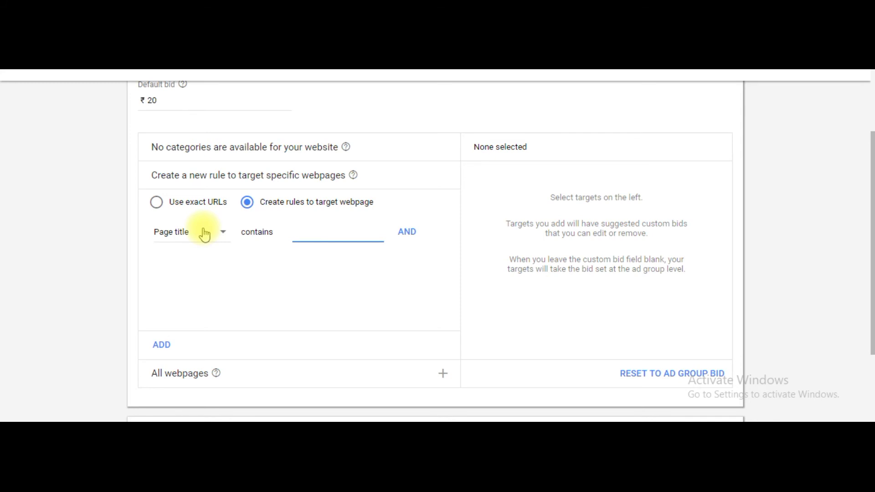
{"action": "left_click", "coordinate": [196, 231]}
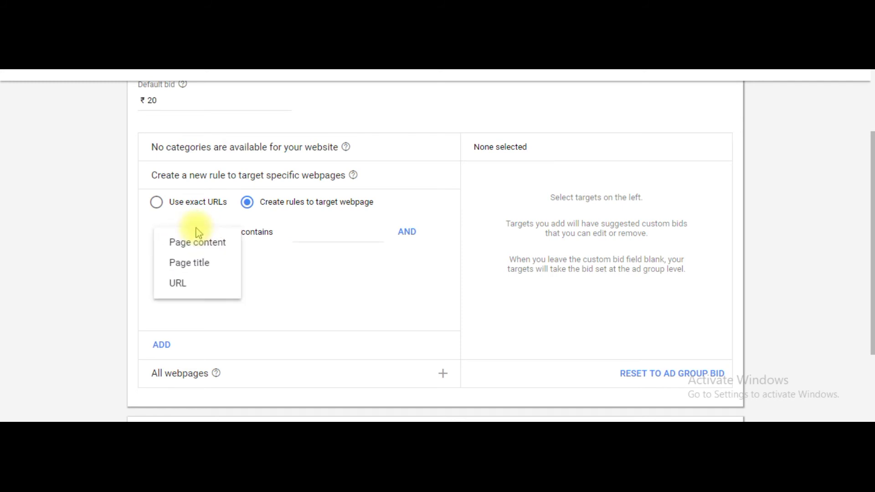
{"action": "left_click", "coordinate": [209, 286]}
- Set the URL rule to contain formals and add a second AND condition row
{"action": "left_click", "coordinate": [306, 231]}
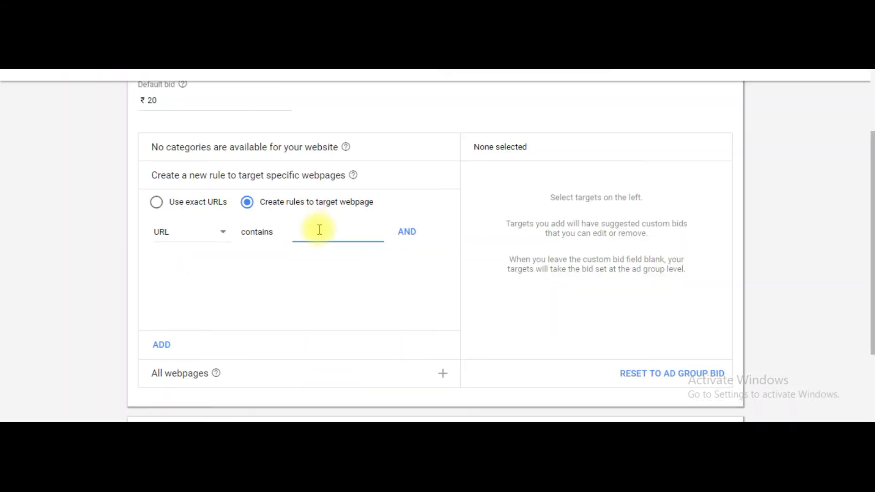
{"action": "type", "text": "/formals"}
{"action": "left_click", "coordinate": [297, 232]}
{"action": "key", "text": "BackSpace"}
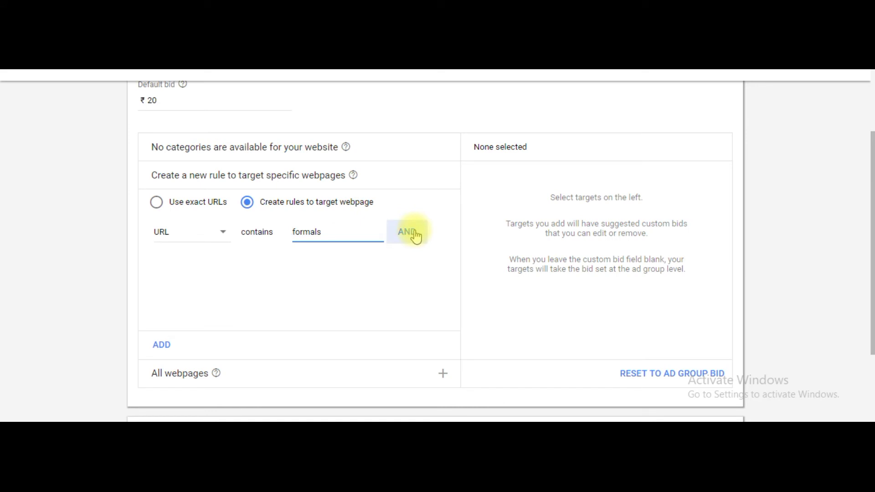
{"action": "scroll", "coordinate": [863, 291], "scroll_direction": "down", "scroll_amount": 2}
{"action": "left_click", "coordinate": [412, 147]}
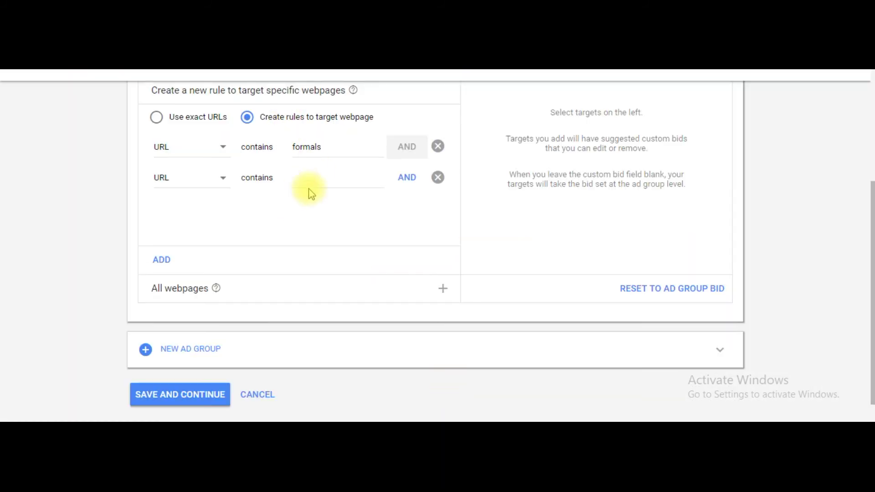
- Add a second URL rule containing 'casuals' and save the Formal_Shoes ad group
{"action": "left_click", "coordinate": [314, 180]}
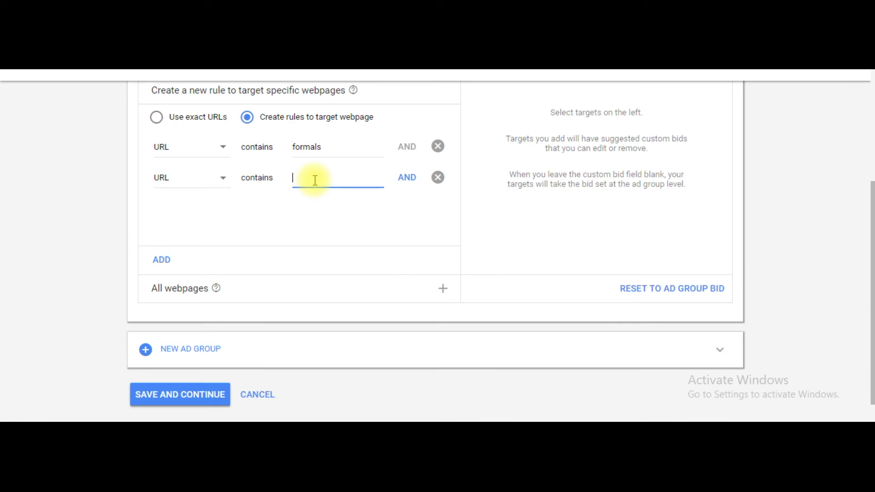
{"action": "type", "text": "casuals"}
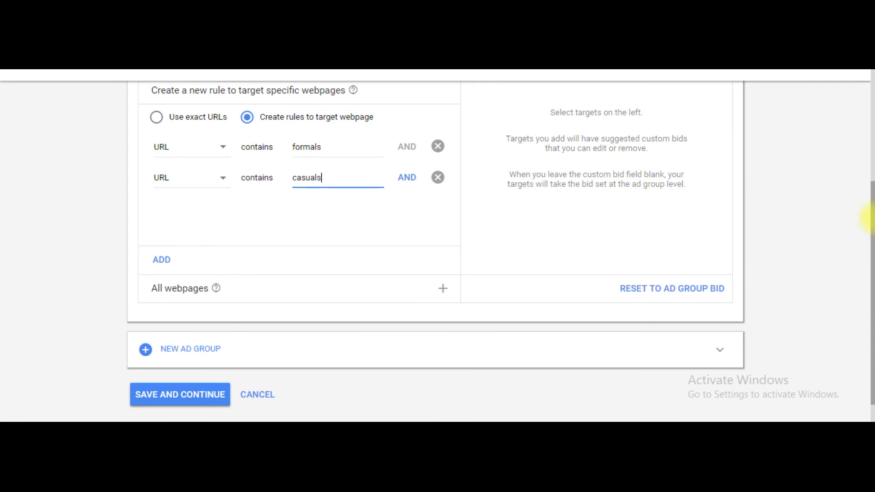
{"action": "left_click_drag", "start_coordinate": [870, 228], "coordinate": [870, 121]}
{"action": "left_click_drag", "start_coordinate": [871, 172], "coordinate": [868, 239]}
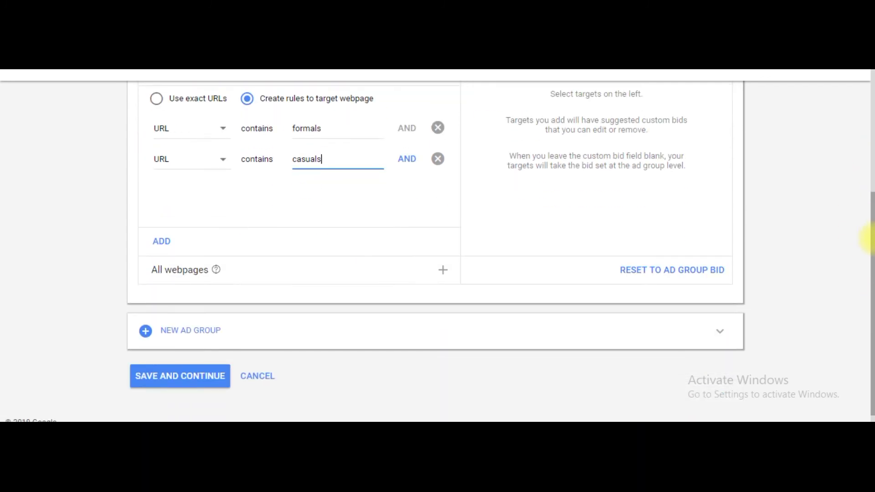
{"action": "left_click", "coordinate": [145, 376]}
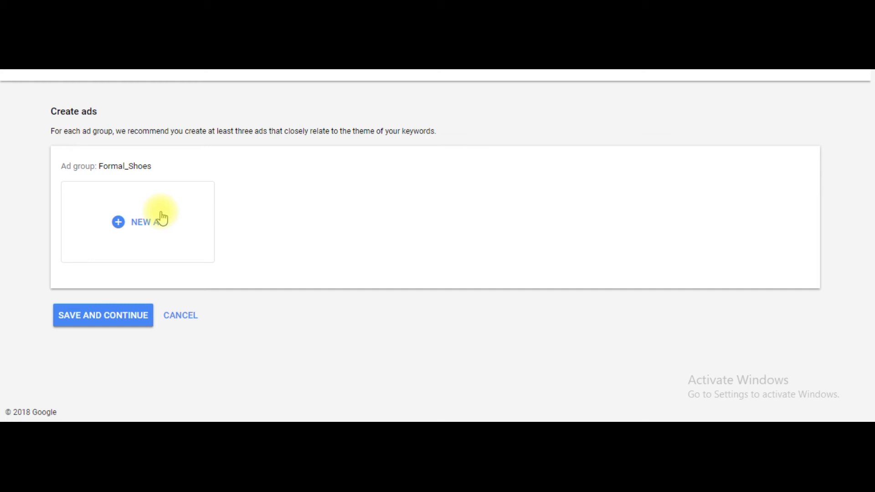
- Start a new expanded Dynamic Search Ad for Formal_Shoes with the caret in its empty Description field
{"action": "left_click", "coordinate": [181, 232]}
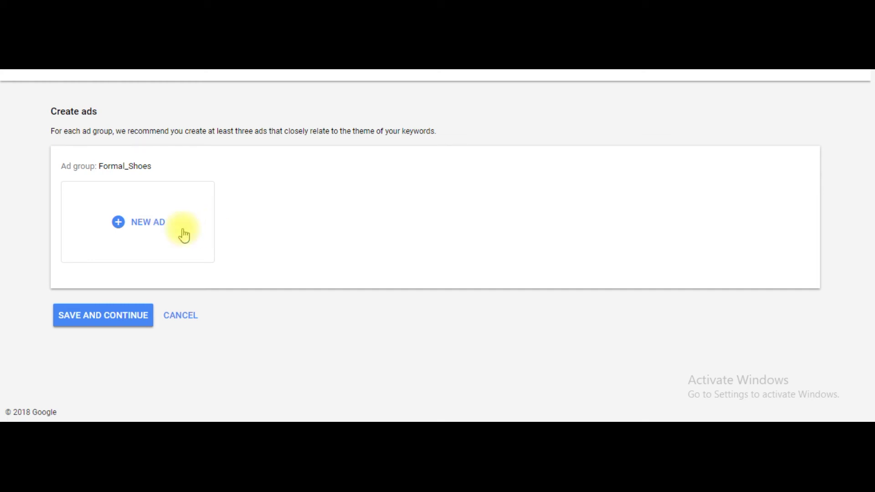
{"action": "left_click_drag", "start_coordinate": [868, 168], "coordinate": [868, 258]}
{"action": "left_click", "coordinate": [62, 182]}
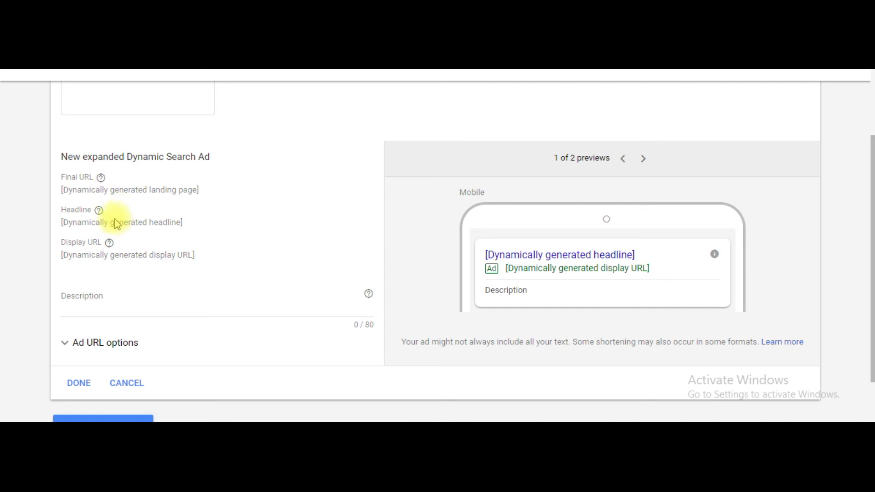
{"action": "left_click_drag", "start_coordinate": [77, 223], "coordinate": [130, 222]}
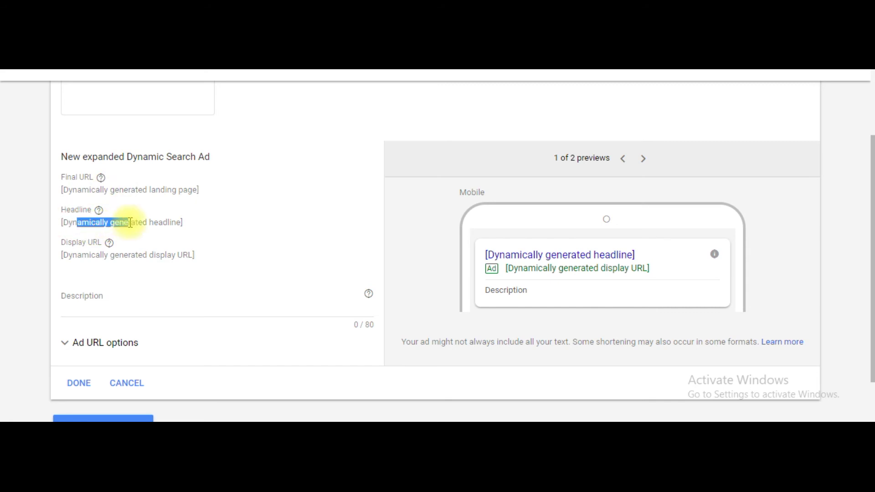
{"action": "left_click", "coordinate": [27, 205]}
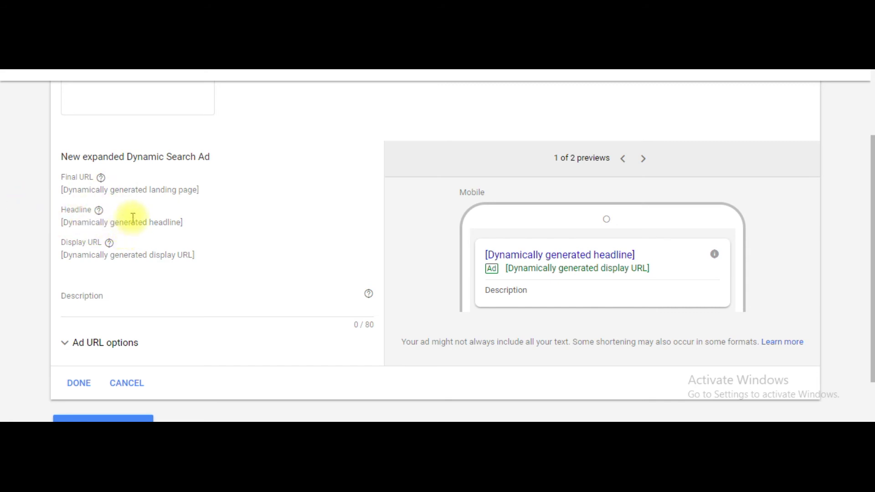
{"action": "left_click", "coordinate": [117, 307]}
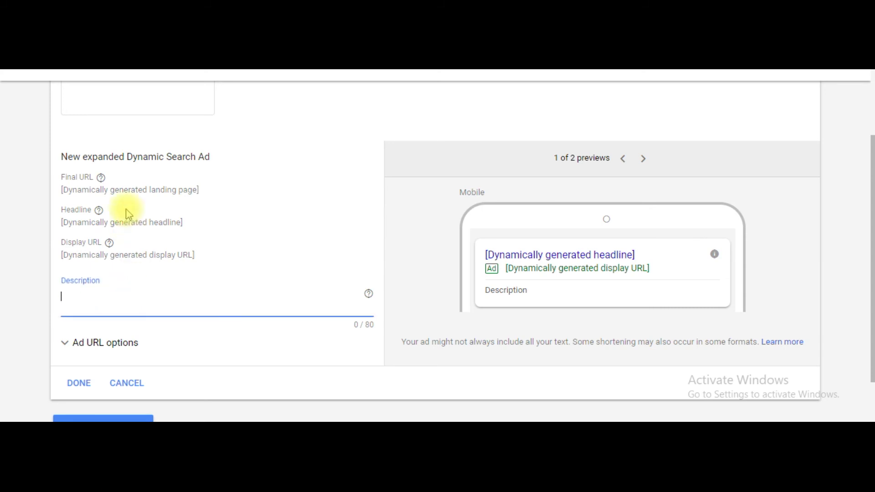
{"action": "left_click", "coordinate": [70, 209]}
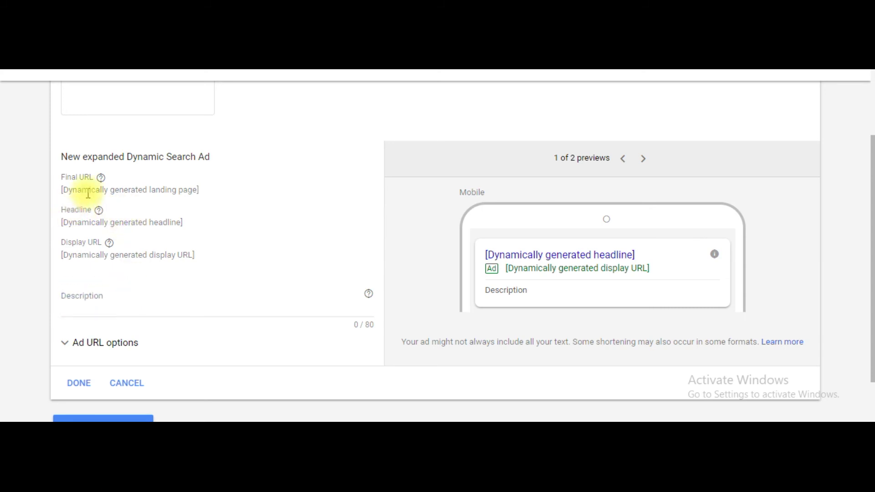
{"action": "left_click", "coordinate": [139, 302]}
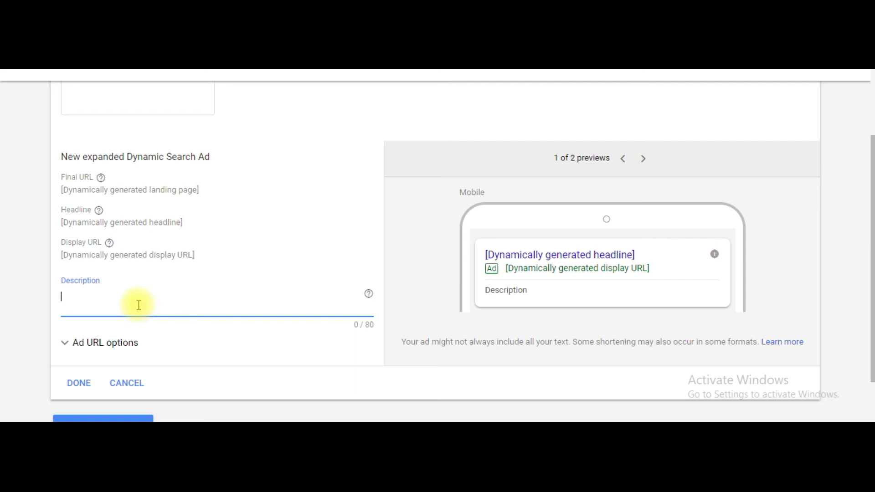
- Enter the description 'Buy Shoes Online Get 10% Discount On Prepaid Order. Additional 5% Cashback Offer'
{"action": "type", "text": "Buy Shoes online"}
{"action": "key", "text": "BackSpace"}
{"action": "key", "text": "BackSpace"}
{"action": "key", "text": "BackSpace"}
{"action": "key", "text": "BackSpace"}
{"action": "key", "text": "BackSpace"}
{"action": "key", "text": "BackSpace"}
{"action": "type", "text": "Online and"}
{"action": "key", "text": "BackSpace"}
{"action": "key", "text": "BackSpace"}
{"action": "key", "text": "BackSpace"}
{"action": "key", "text": "BackSpace"}
{"action": "type", "text": "7 Get"}
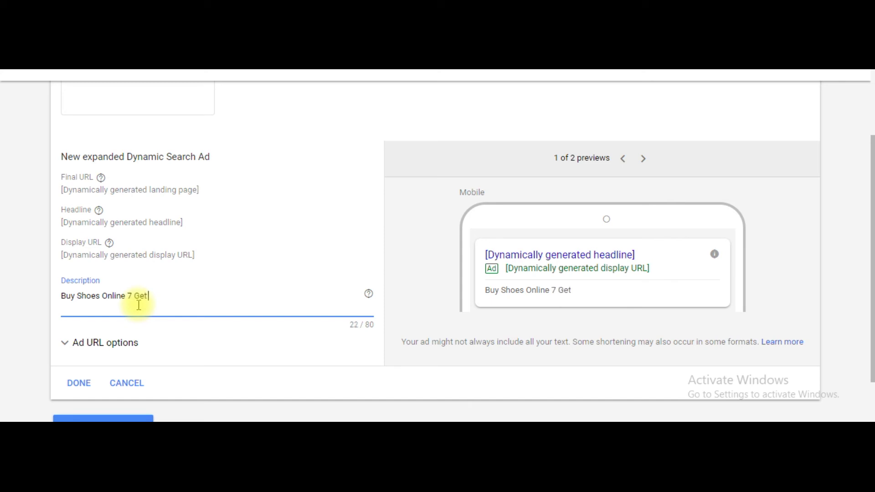
{"action": "type", "text": " 10% Discount"}
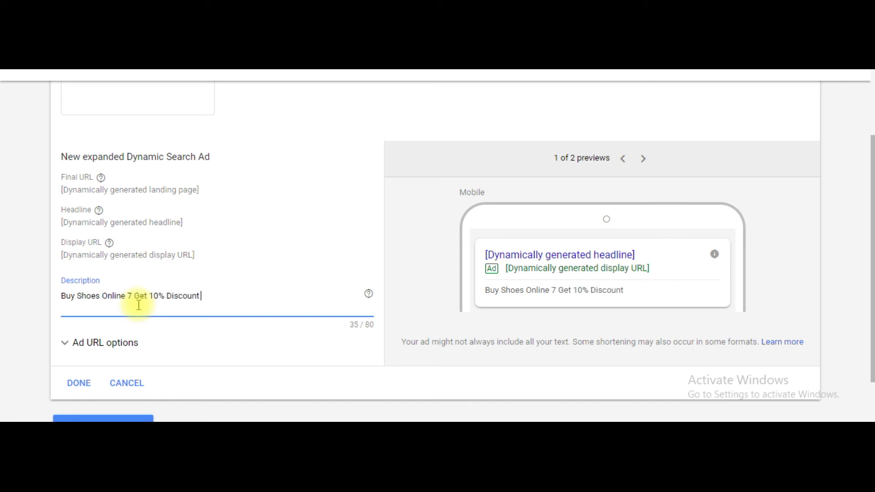
{"action": "type", "text": " On Prepaid"}
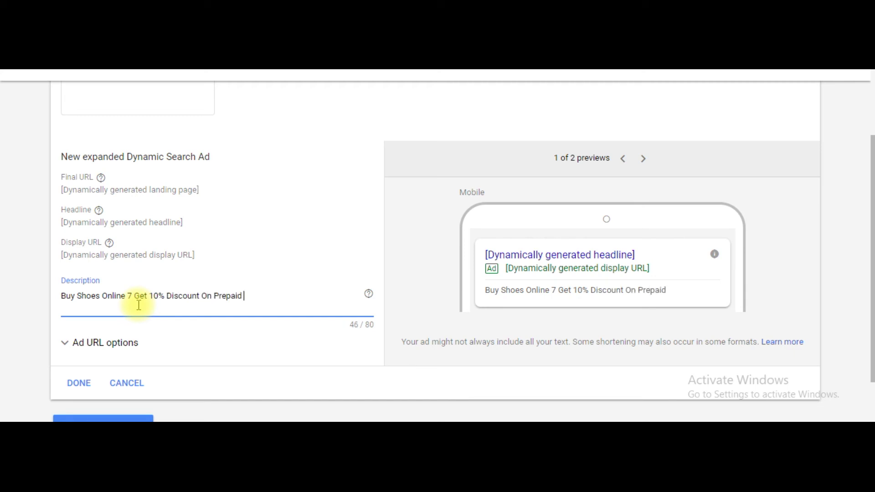
{"action": "type", "text": " Order. Additiknal"}
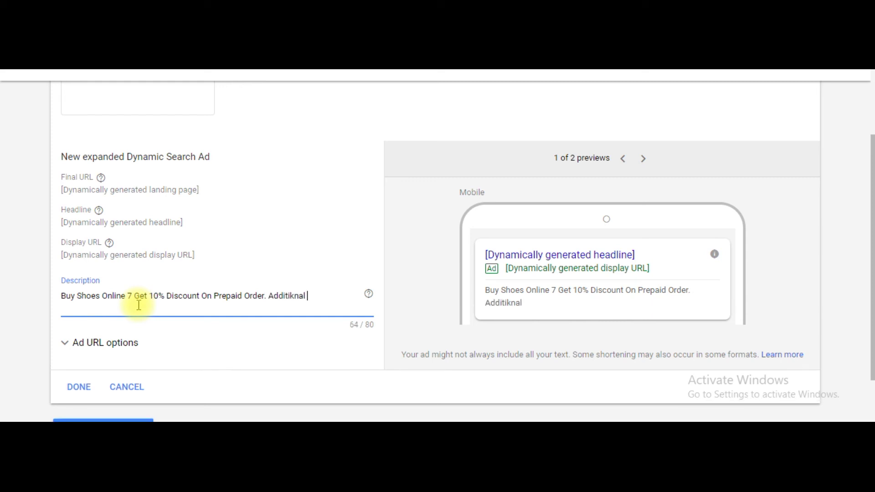
{"action": "key", "text": "BackSpace"}
{"action": "key", "text": "BackSpace"}
{"action": "key", "text": "BackSpace"}
{"action": "key", "text": "BackSpace"}
{"action": "key", "text": "BackSpace"}
{"action": "type", "text": "o"}
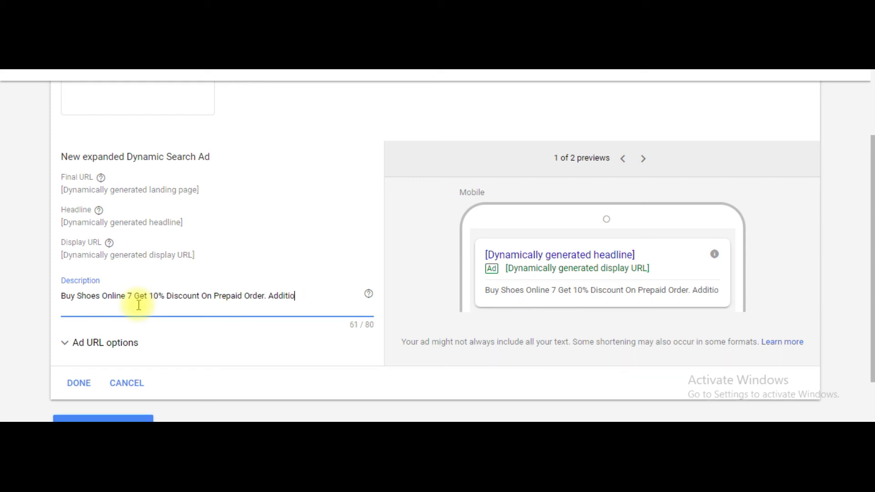
{"action": "type", "text": "nal  5%"}
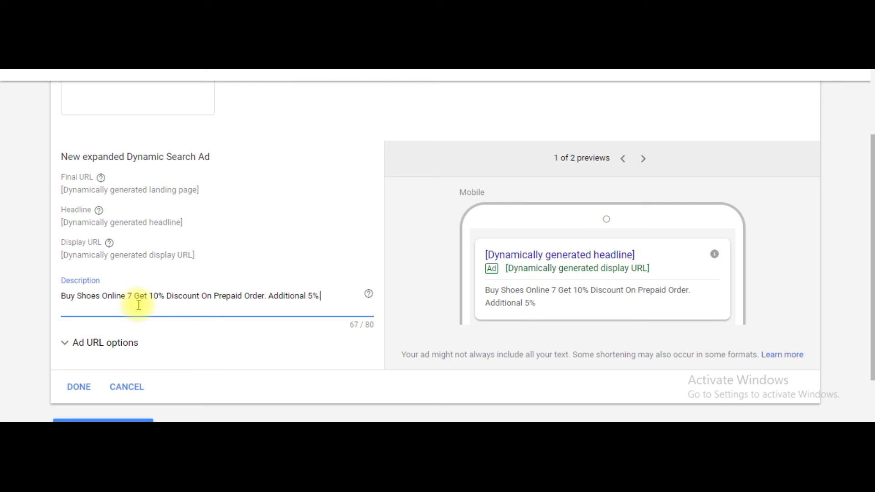
{"action": "type", "text": " Cashback"}
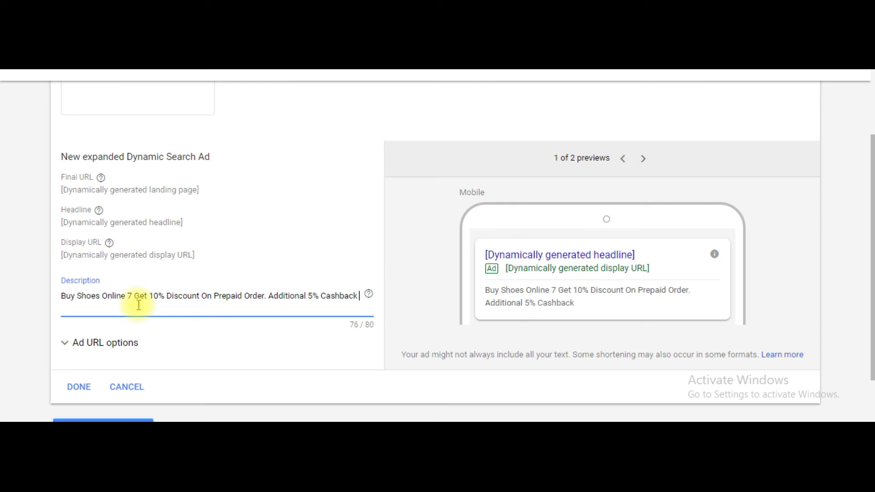
{"action": "type", "text": " Offer"}
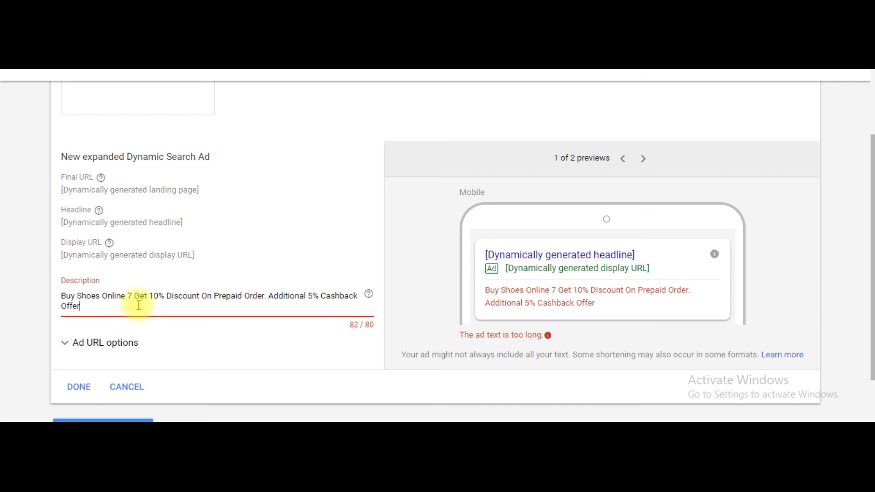
- Delete the stray 7 and extra space to fit 80 characters, then finish the ad
{"action": "left_click", "coordinate": [137, 296]}
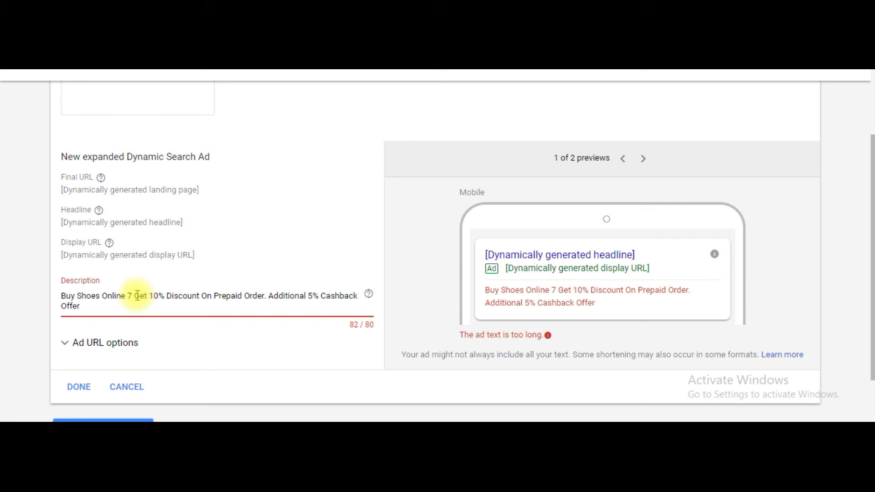
{"action": "left_click", "coordinate": [131, 300]}
{"action": "key", "text": "BackSpace"}
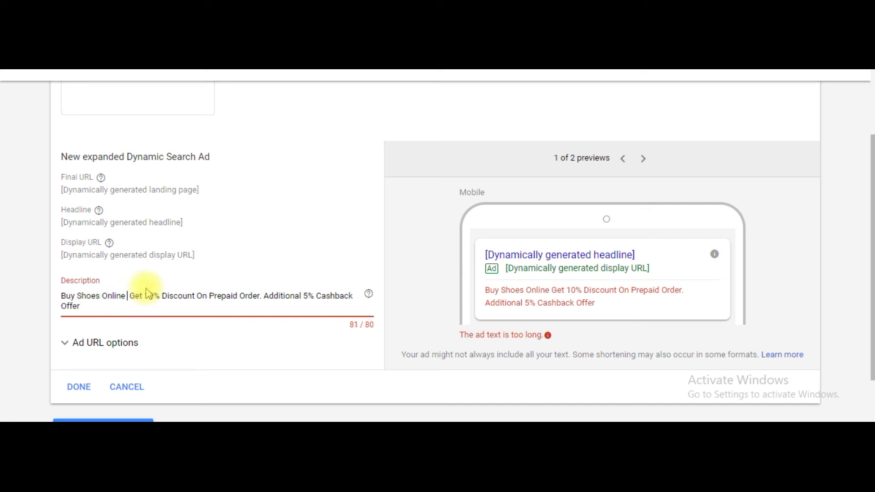
{"action": "key", "text": "BackSpace"}
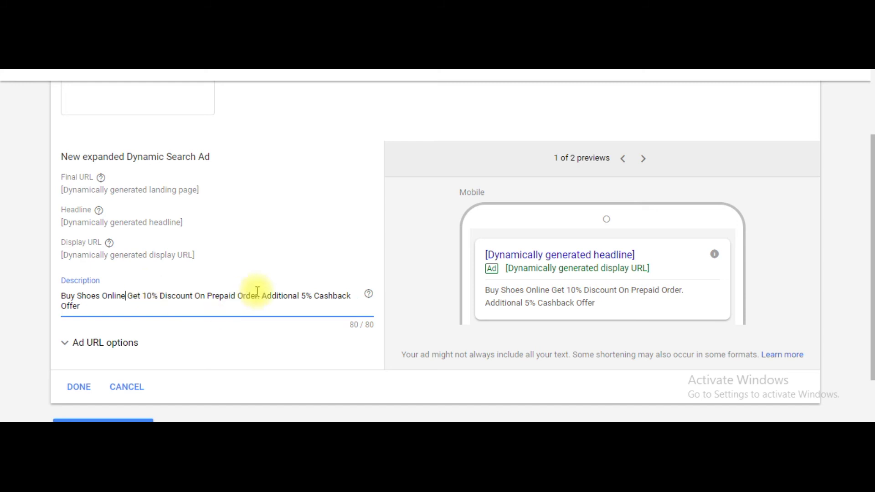
{"action": "left_click", "coordinate": [866, 199]}
{"action": "key", "text": "Tab"}
{"action": "scroll", "coordinate": [868, 241], "scroll_direction": "down", "scroll_amount": 2}
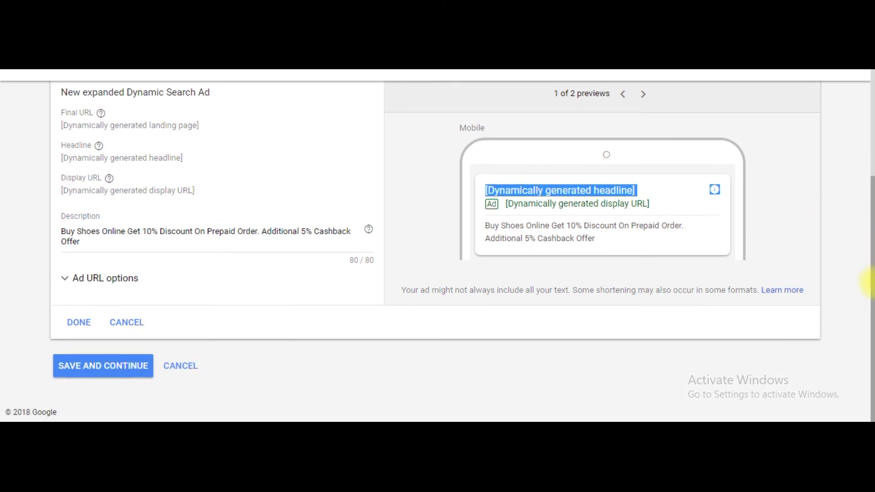
{"action": "left_click", "coordinate": [78, 321]}
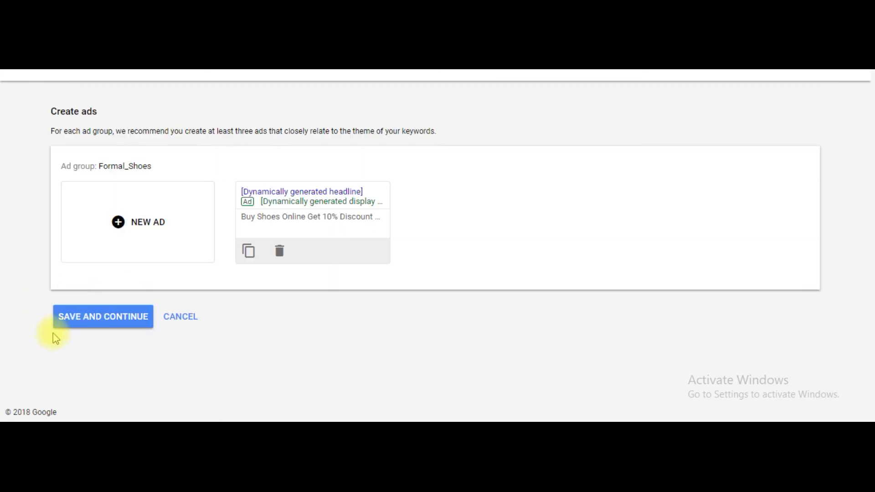
- Save the Dynamic Search Ad and reach the campaign-ready summary with 1 ad group and 1 ad
{"action": "left_click", "coordinate": [108, 321]}
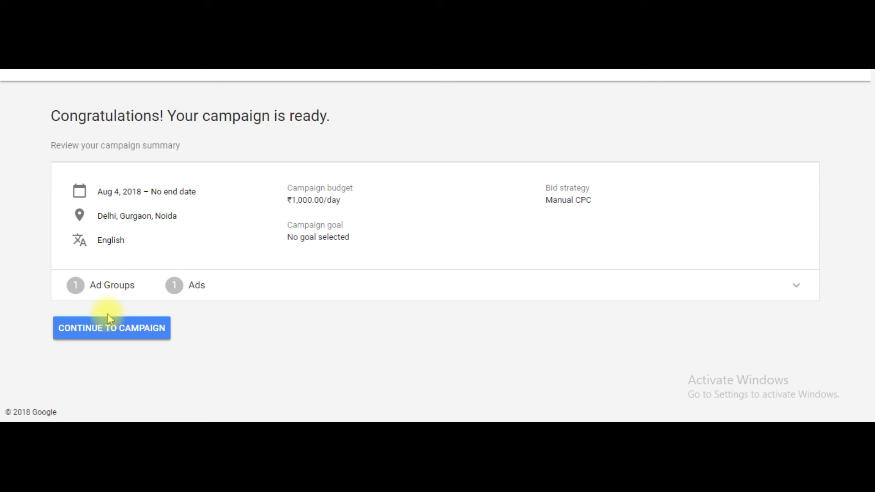
- Go from the campaign overview to DSA_waynewright's Formal_Shoes ad group and view its ads
{"action": "left_click", "coordinate": [108, 314]}
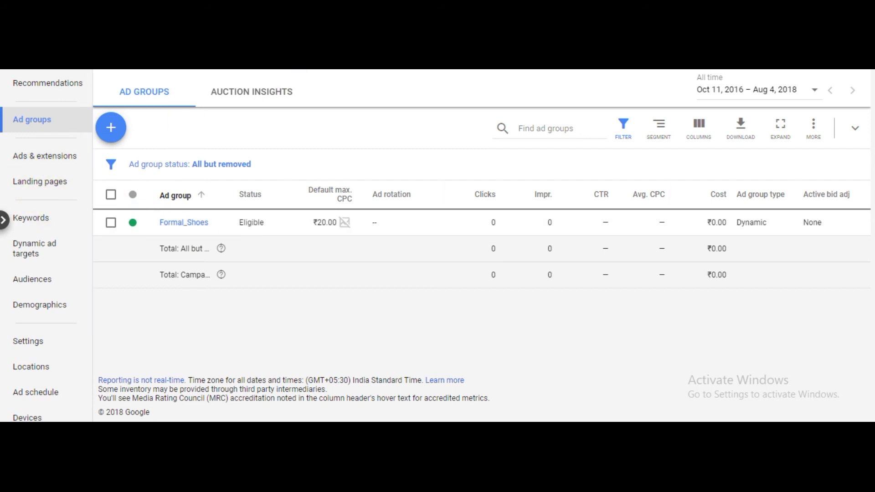
{"action": "left_click", "coordinate": [320, 69]}
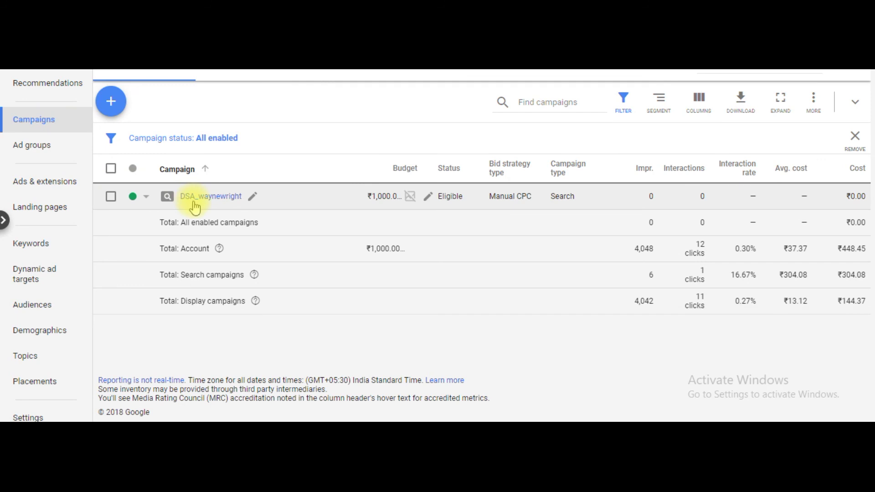
{"action": "left_click", "coordinate": [186, 196]}
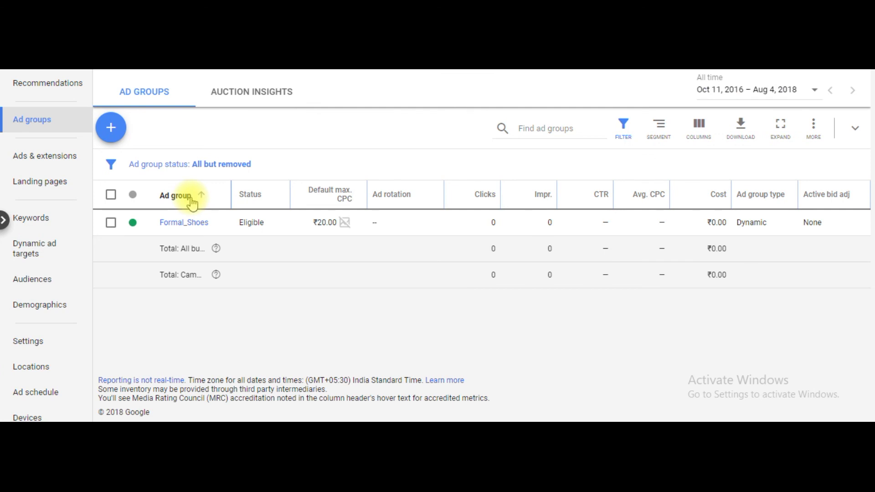
{"action": "left_click", "coordinate": [187, 222]}
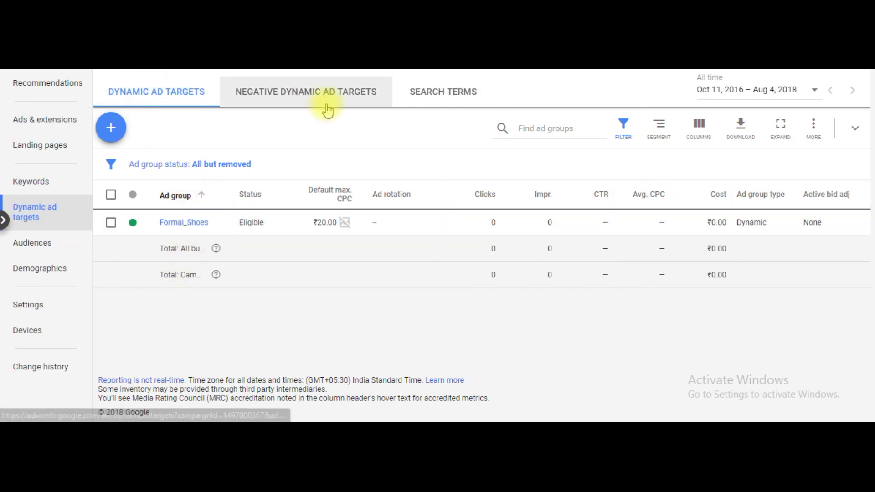
{"action": "left_click", "coordinate": [63, 119]}
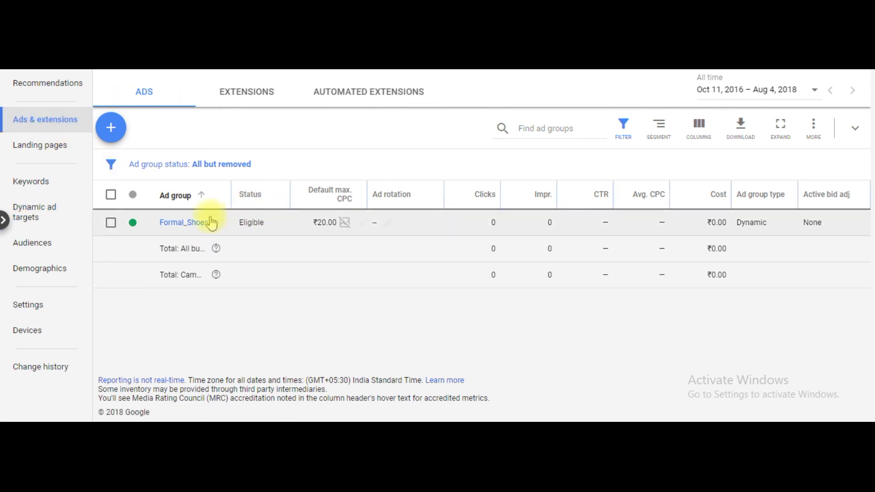
{"action": "left_click", "coordinate": [185, 230]}
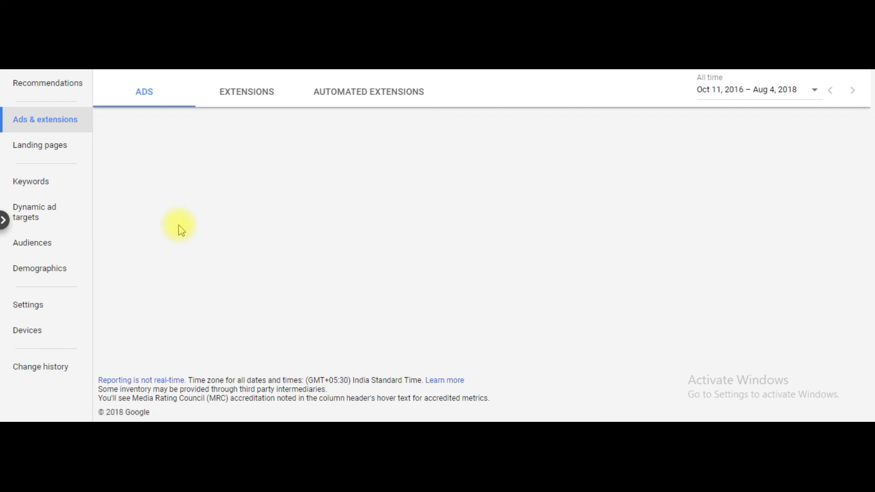